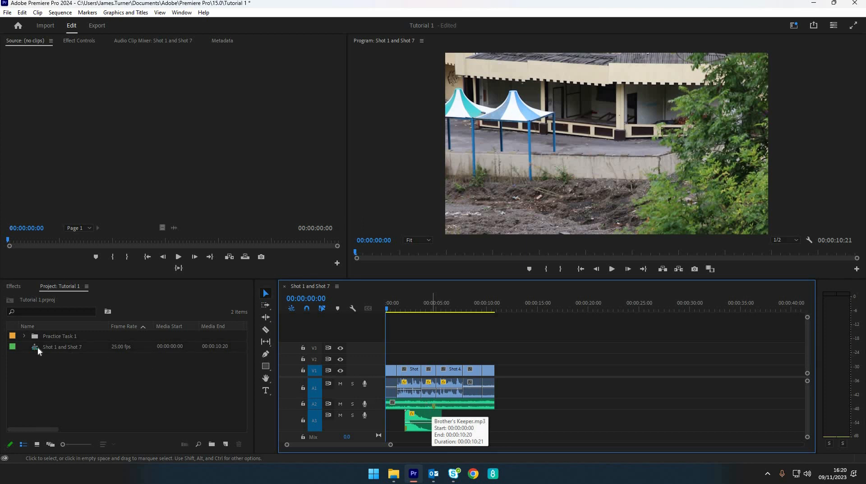
Expand the Practice Task 1 and Digital Effects bins and open Scope1.png for preview.
click(25, 336)
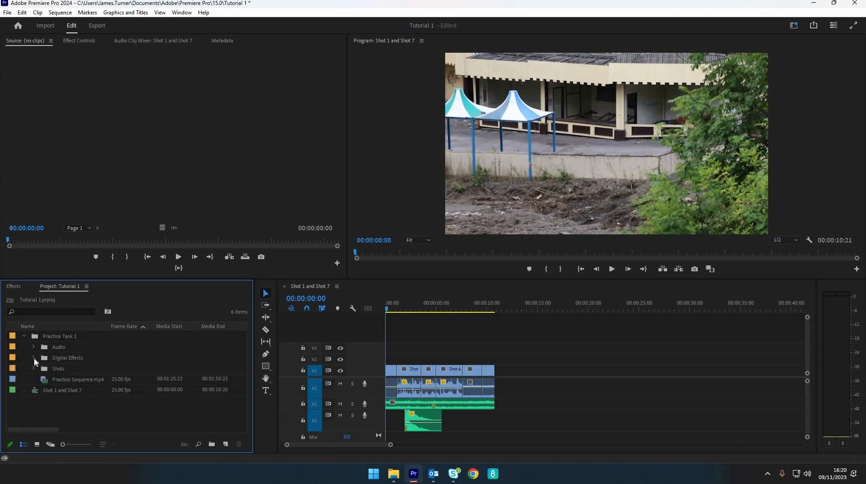
click(34, 358)
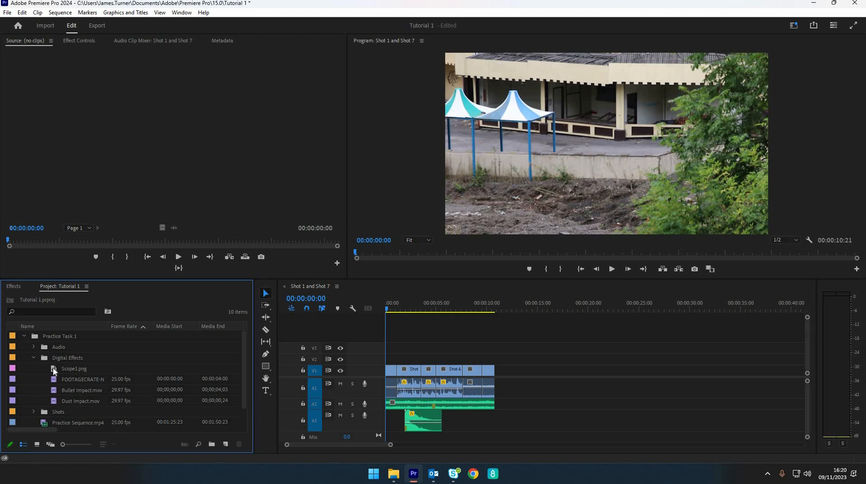
mouse_move(54, 368)
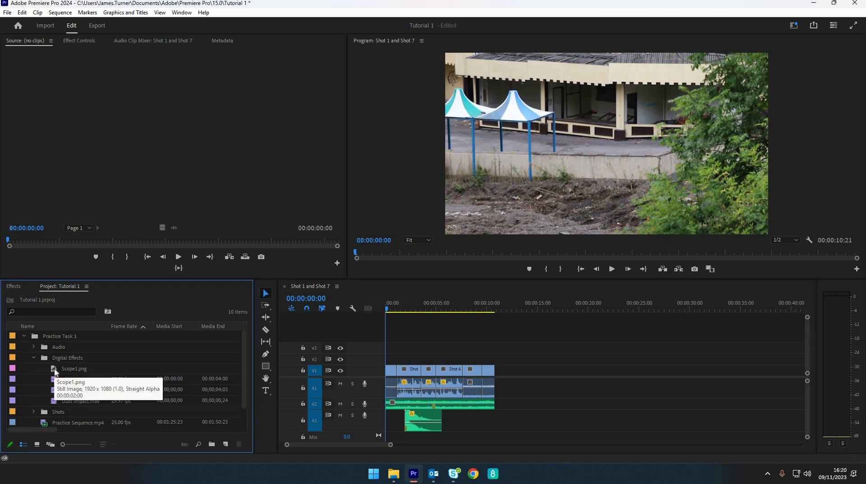
double_click(55, 369)
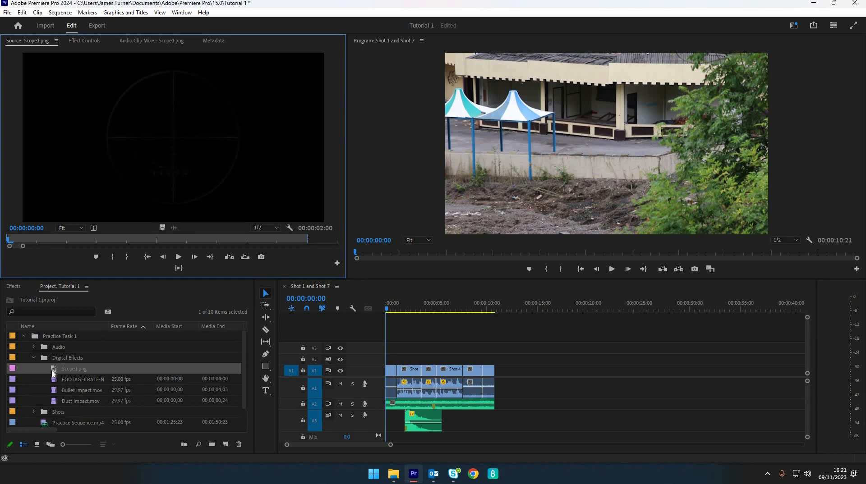
Try placing Scope1.png on track V1 over the start of the sequence, and undo the overwrite.
drag(56, 370, 388, 382)
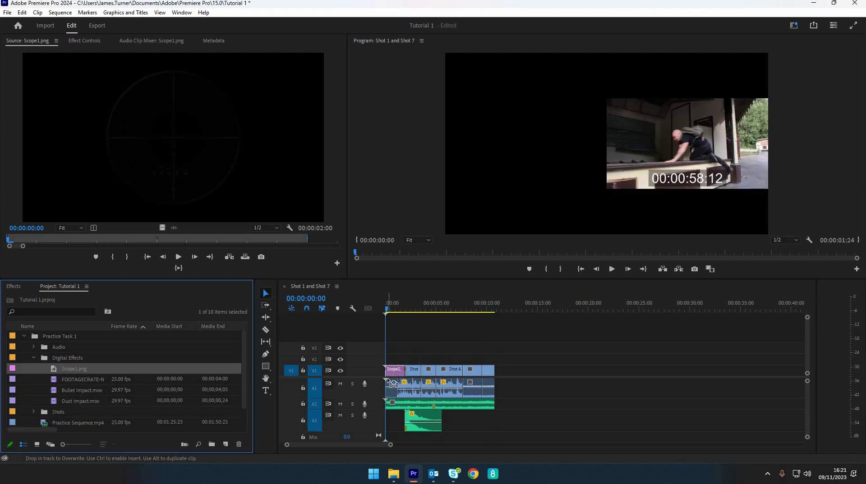
drag(391, 383, 395, 374)
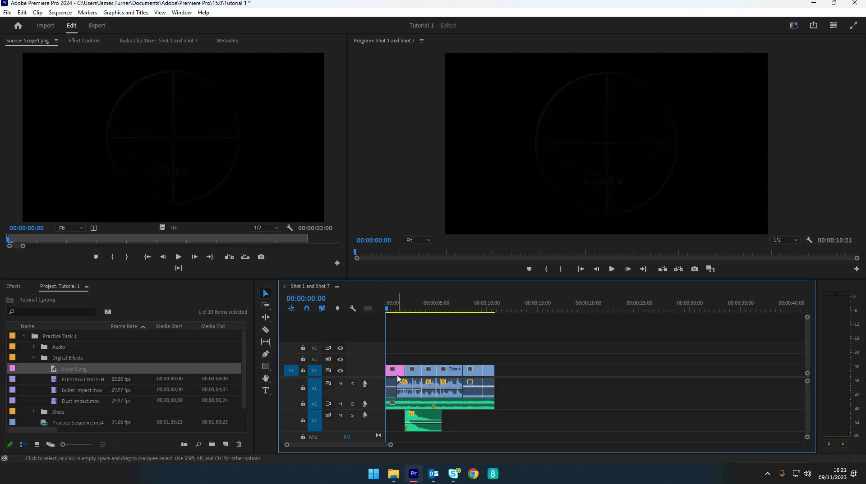
key(ctrl+z)
Place Scope1.png on track V2 at the sequence start and trim it to the first shot's length, 00:00:01:05.
drag(55, 369, 388, 361)
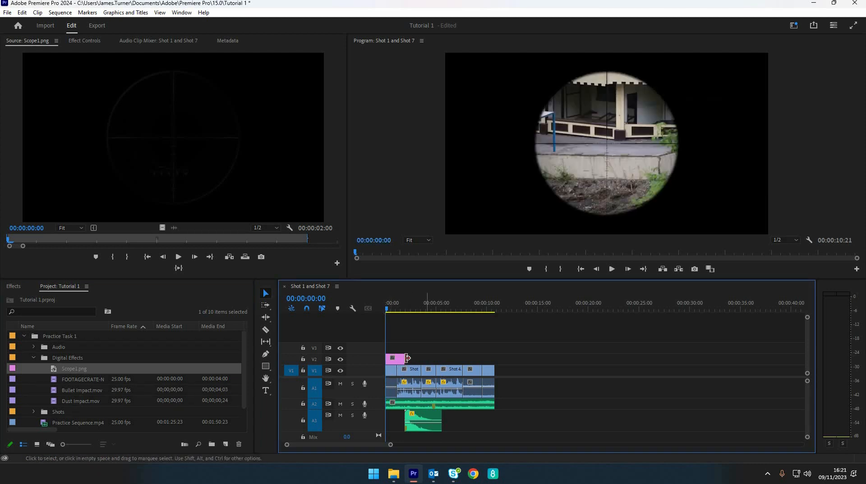
mouse_move(407, 358)
mouse_down()
mouse_move(708, 358)
mouse_move(390, 364)
mouse_move(481, 356)
mouse_move(395, 354)
mouse_up()
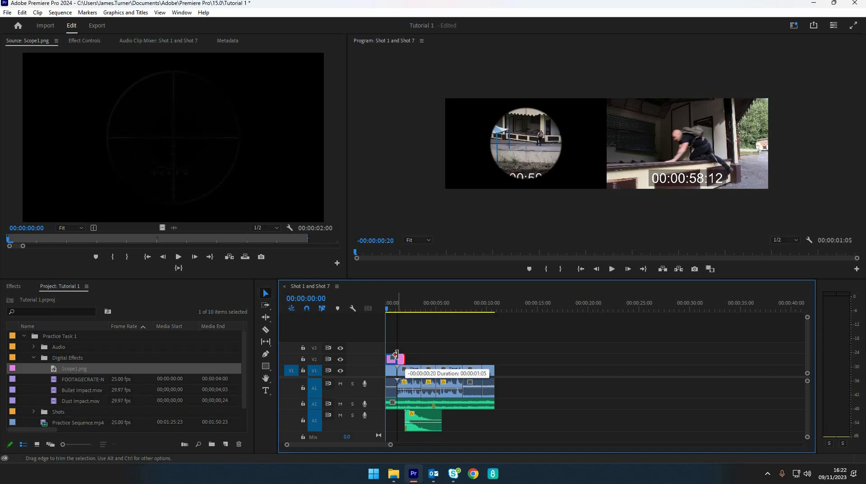
drag(396, 354, 396, 354)
Review the scope overlay by playing the sequence from the start into the second shot.
drag(390, 309, 390, 309)
click(389, 309)
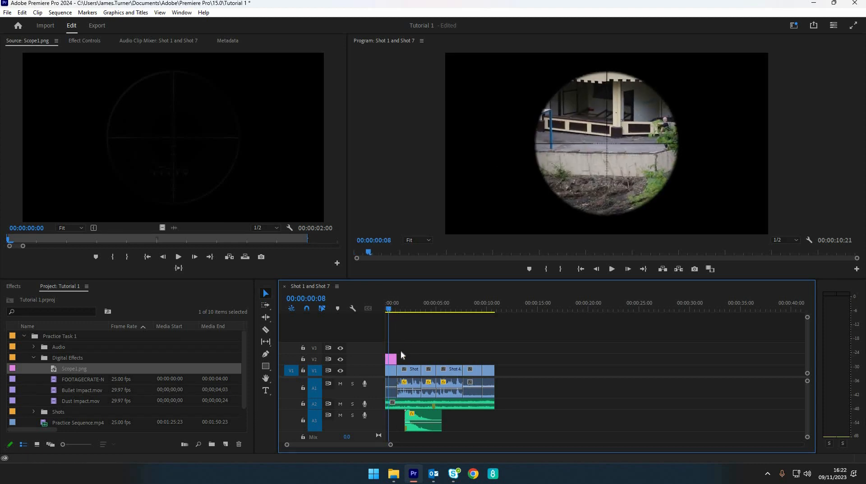
key(Left)
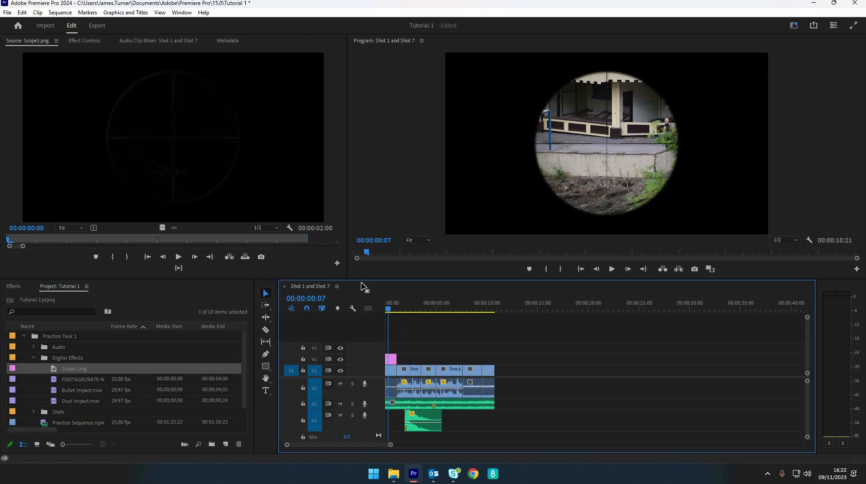
key(Home)
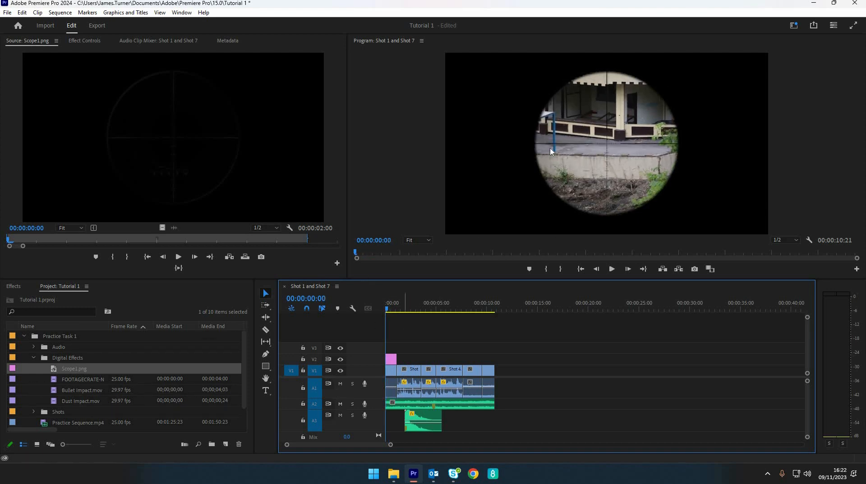
click(611, 271)
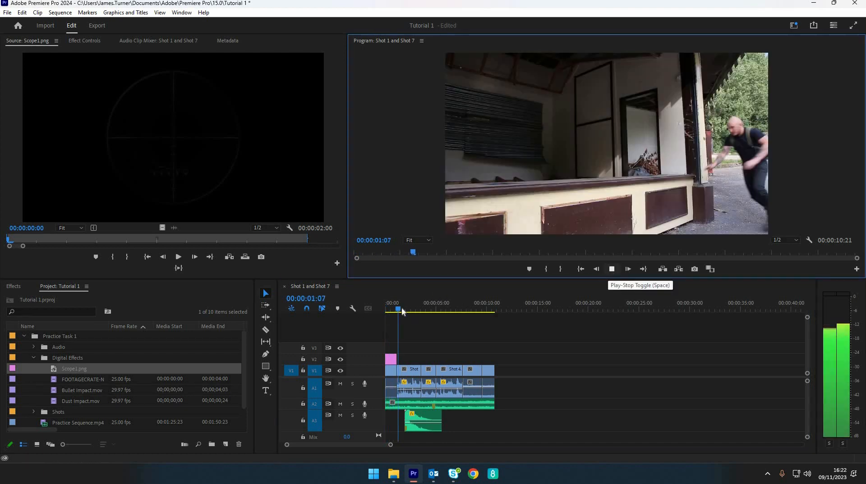
click(611, 270)
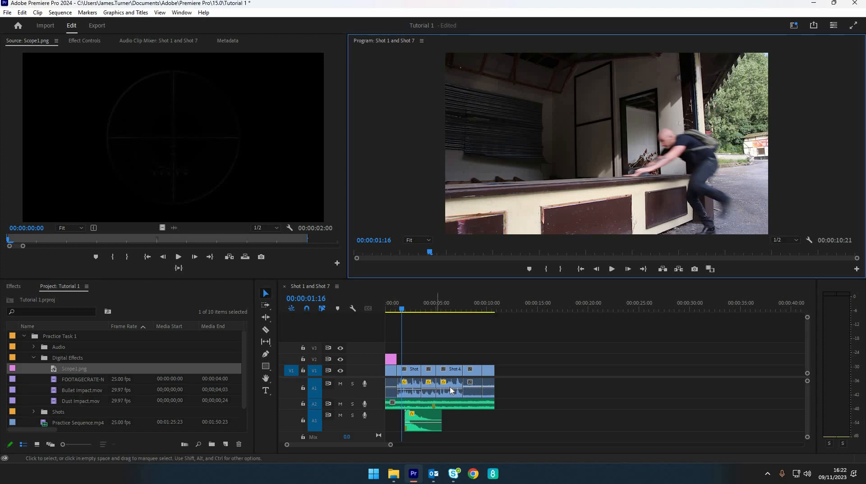
Try extending the Scope1.png overlay on V2 across the second shot, and restore its length.
drag(393, 357, 414, 358)
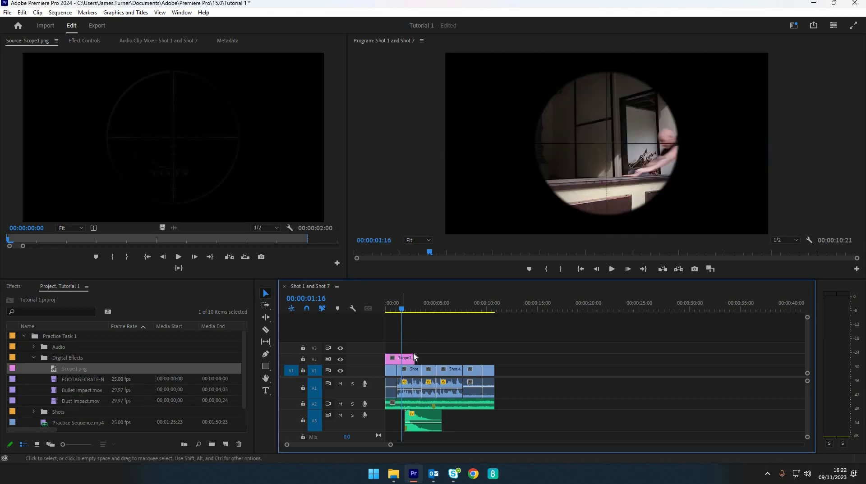
drag(414, 358, 477, 353)
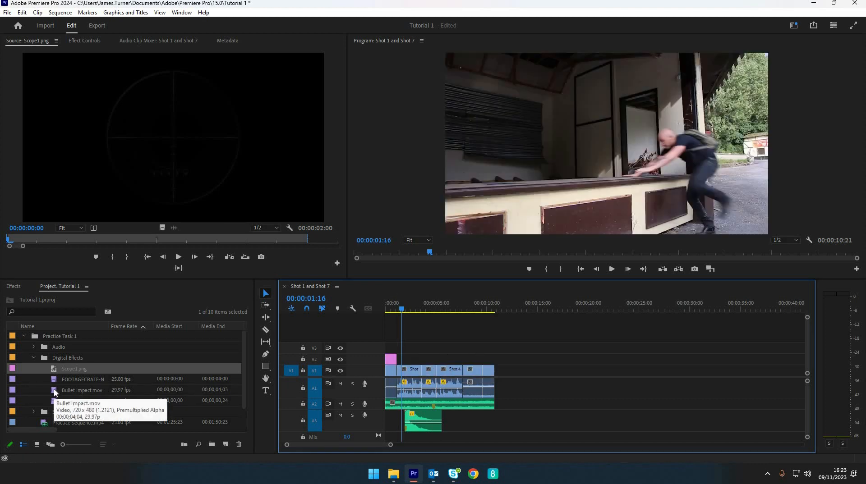
Preview Bullet Impact.mov and place it on track V2 above the second shot, starting at 00:00:01:23.
drag(213, 224, 212, 225)
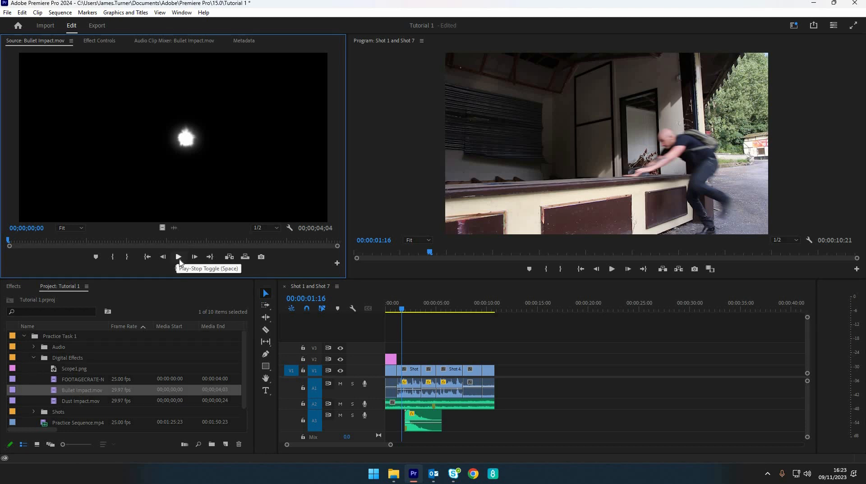
click(178, 258)
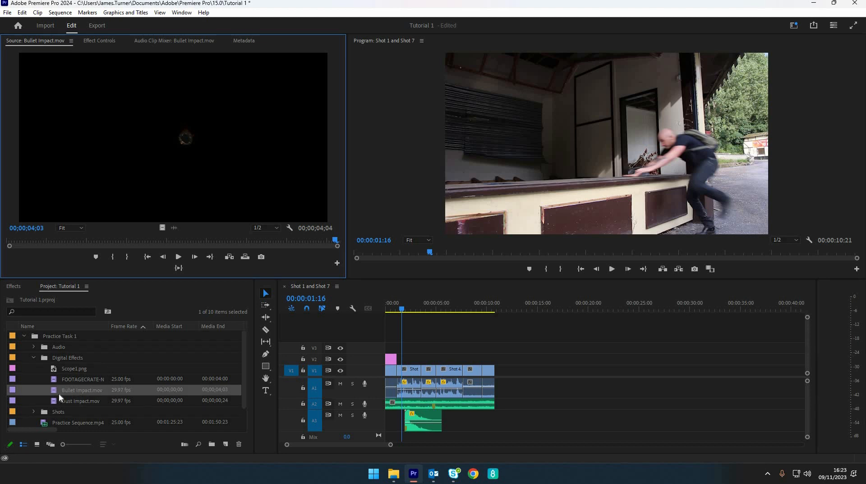
drag(69, 392, 411, 364)
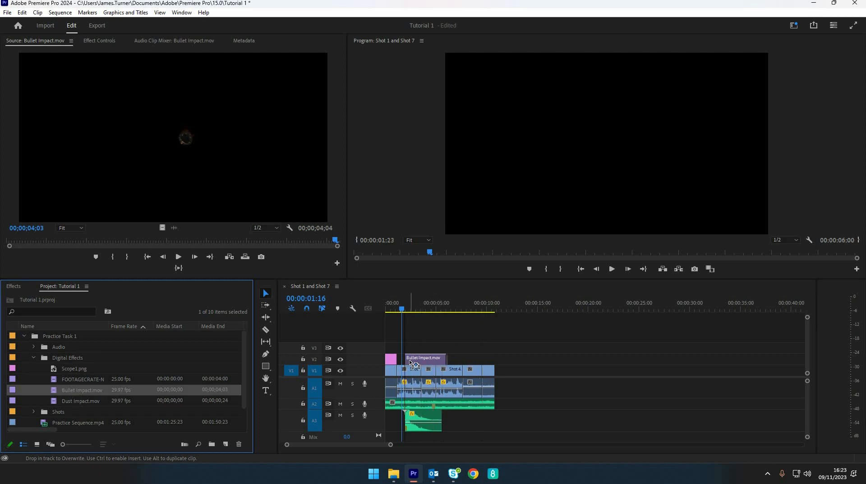
drag(411, 363, 411, 364)
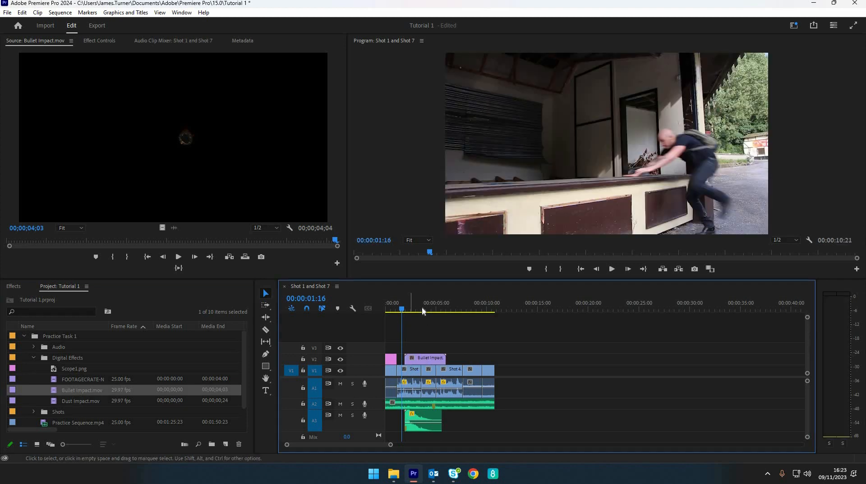
Examine the Bullet Impact overlay by scrubbing and playing through the second and third shots.
drag(397, 311, 426, 311)
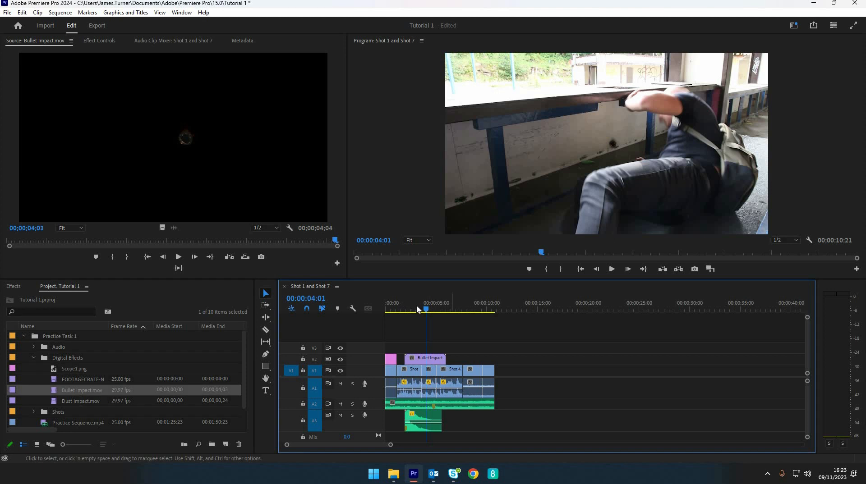
click(414, 306)
key(Left)
key(Left)
key(Left)
key(Left)
key(Left)
key(Left)
key(Left)
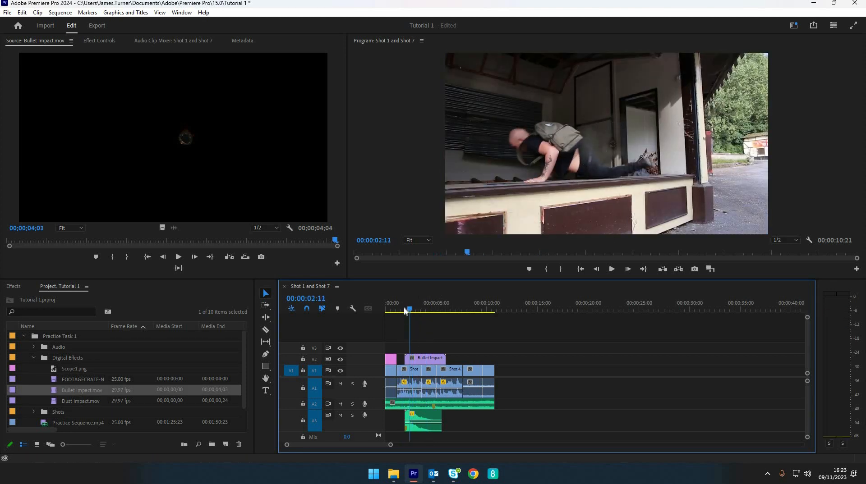
key(Up)
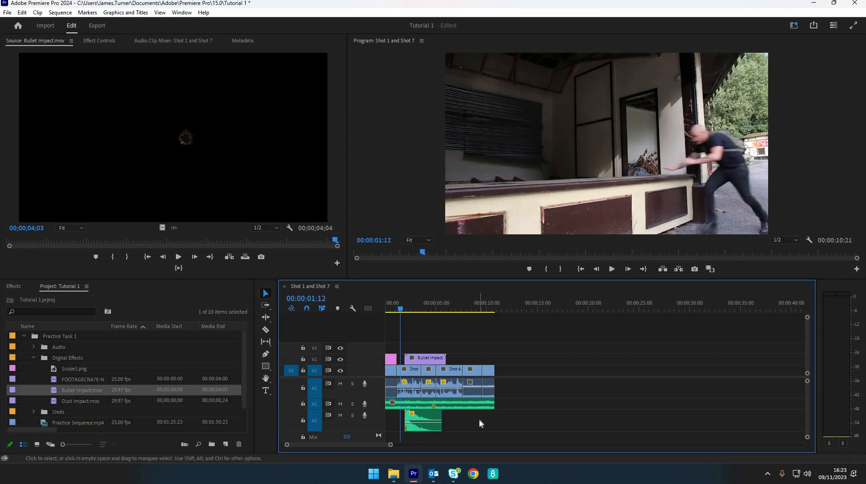
key(space)
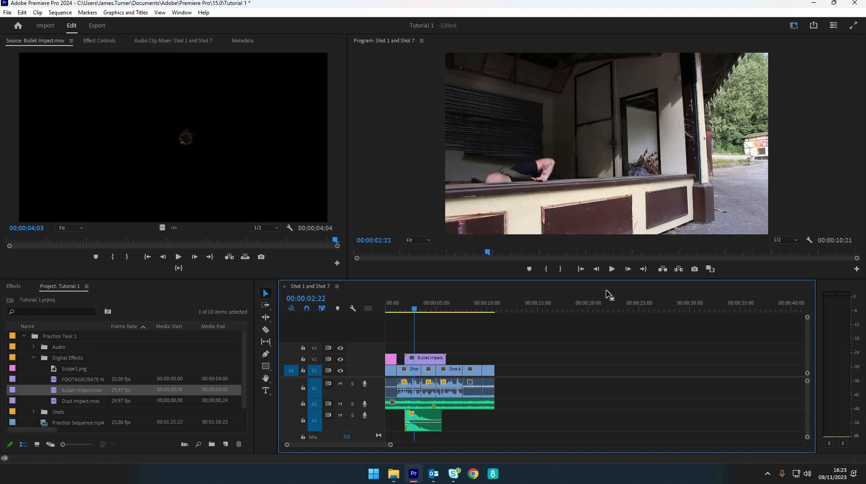
key(space)
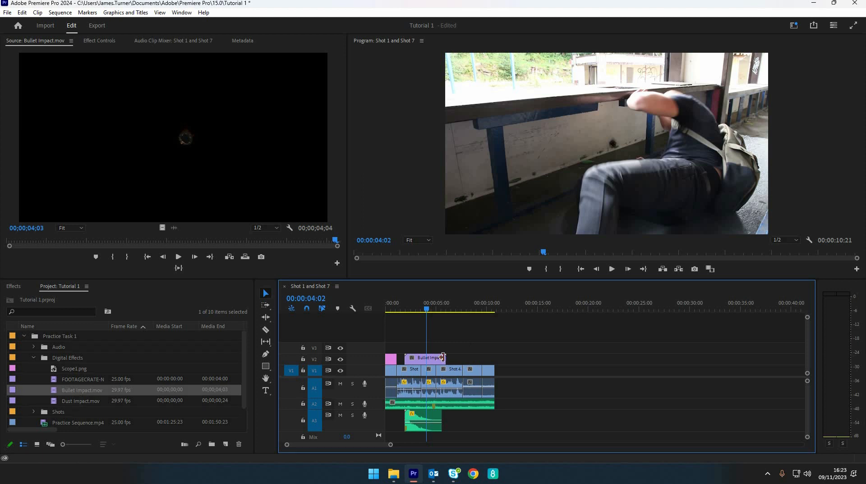
Trim the Bullet Impact clip to end with the second shot, at a duration of 00:00:01:16, and play it back.
drag(443, 358, 417, 358)
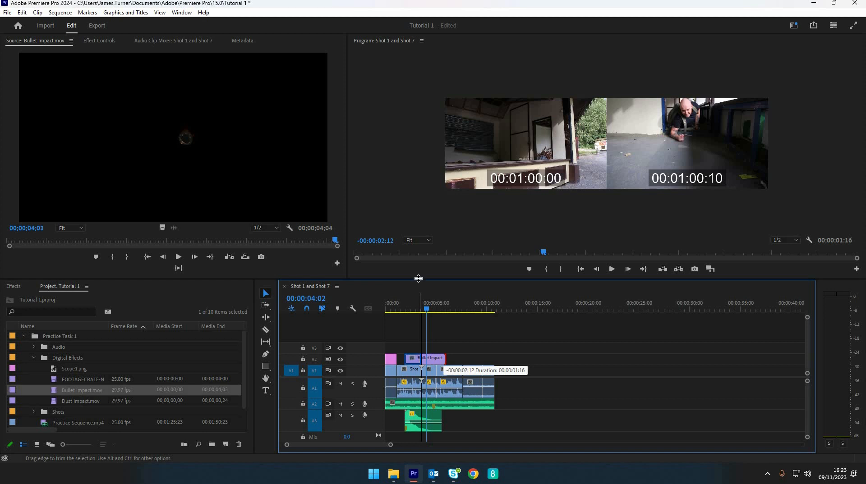
click(403, 306)
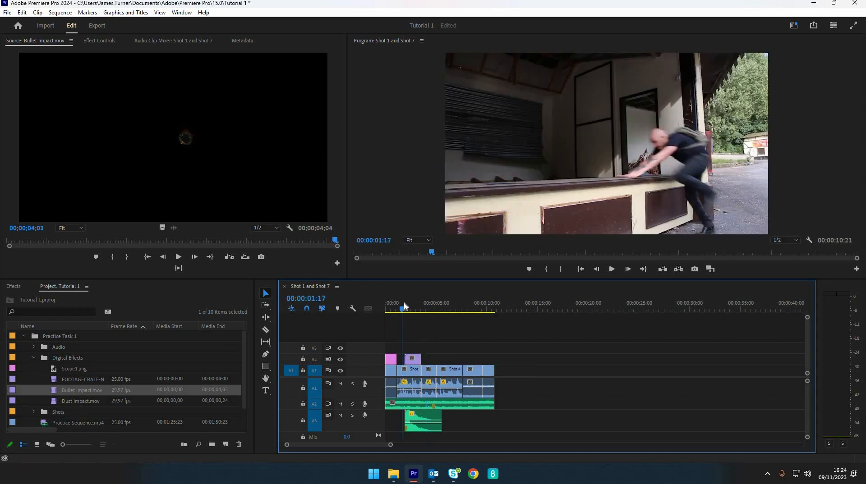
key(space)
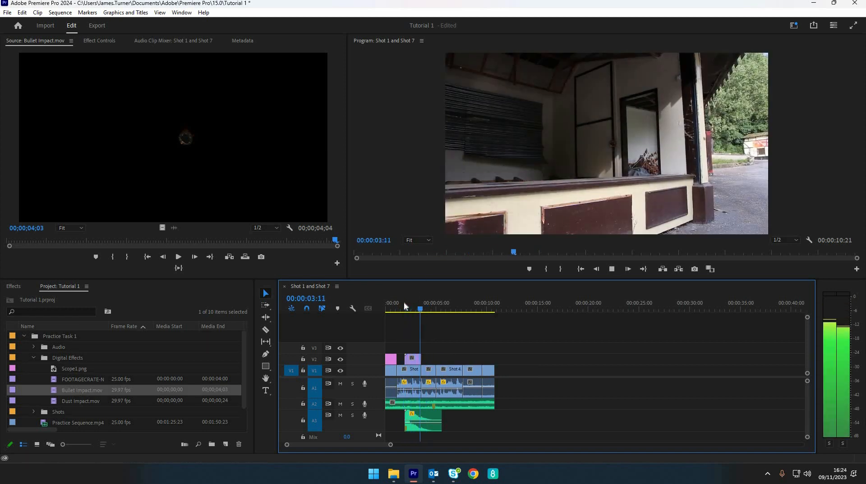
key(space)
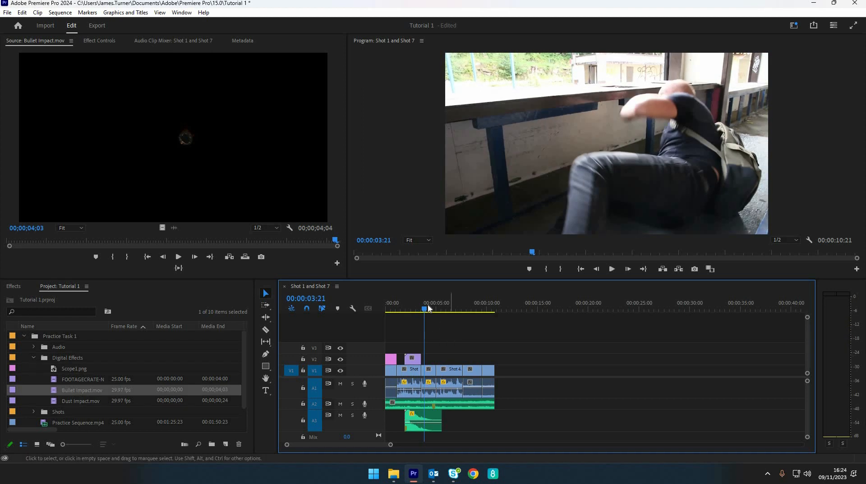
click(404, 310)
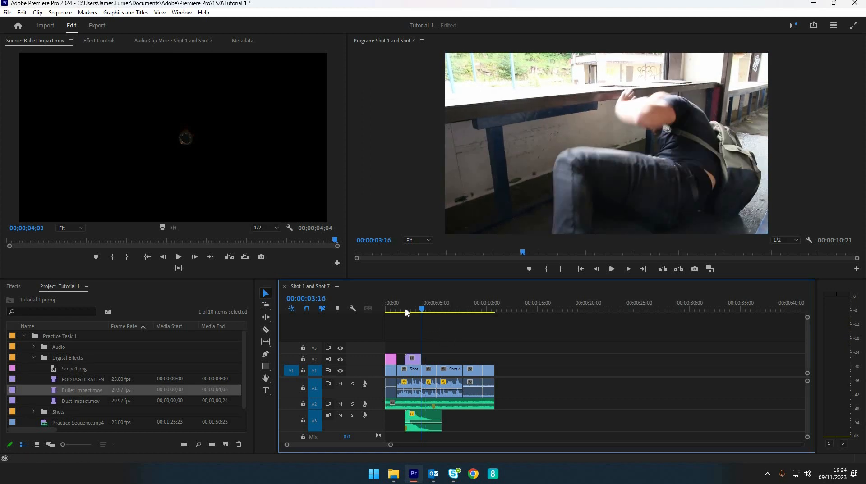
key(space)
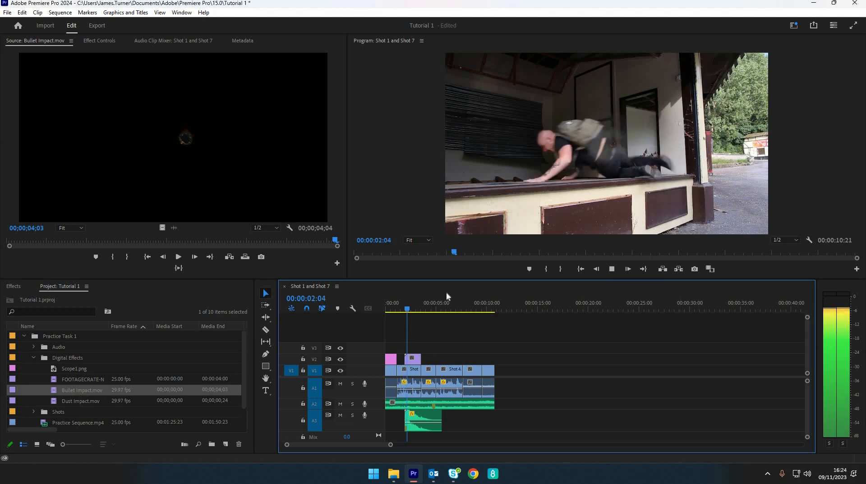
key(space)
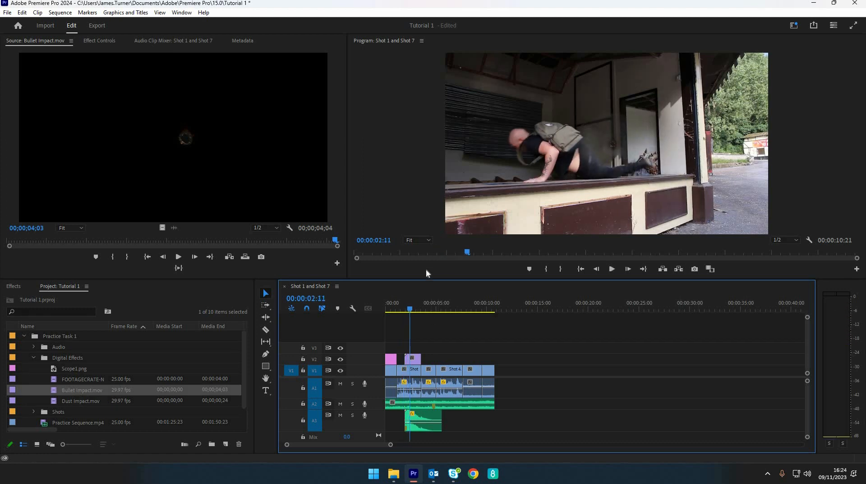
Park the playhead at 00:00:02:04 and show the effect controls for the Bullet Impact clip on V2.
drag(409, 310, 406, 311)
key(Right)
key(Right)
key(Right)
key(Right)
key(Right)
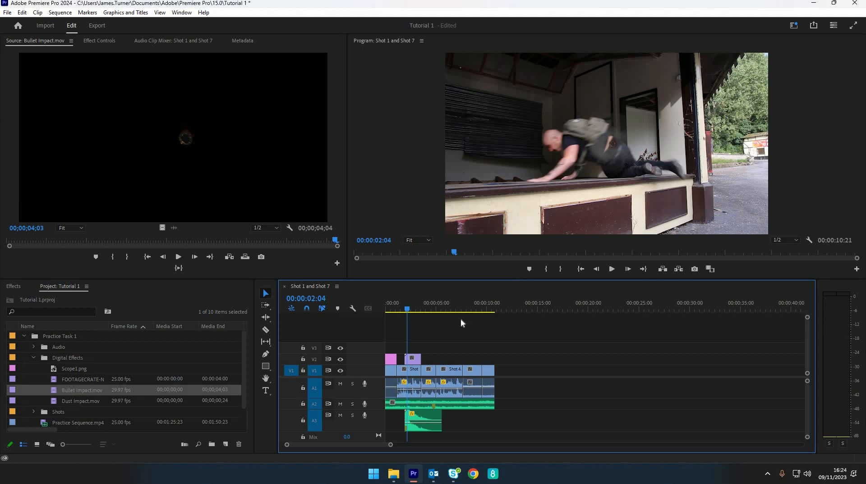
click(415, 363)
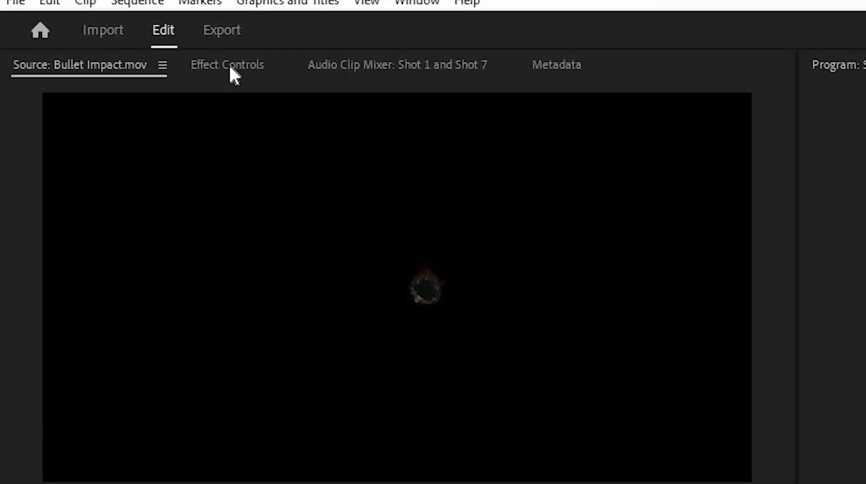
click(429, 4)
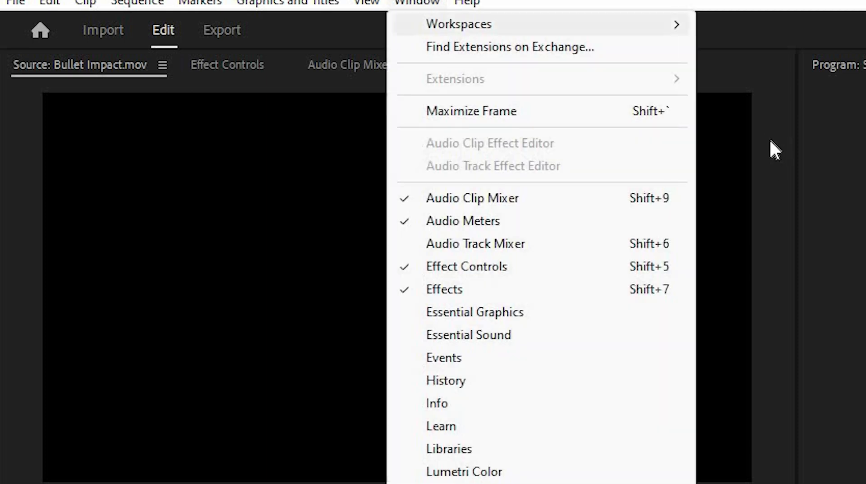
click(467, 267)
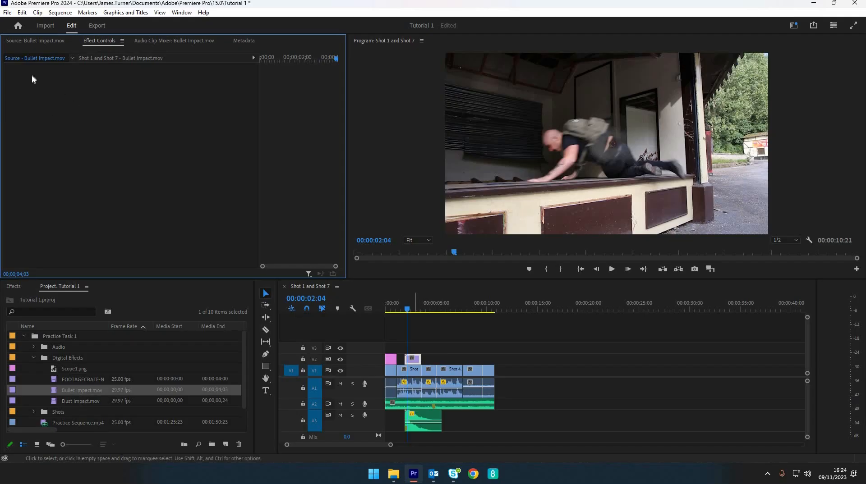
Select the Bullet Impact clip on V2 rather than the shot beneath it and expand its Motion settings.
click(451, 373)
click(477, 374)
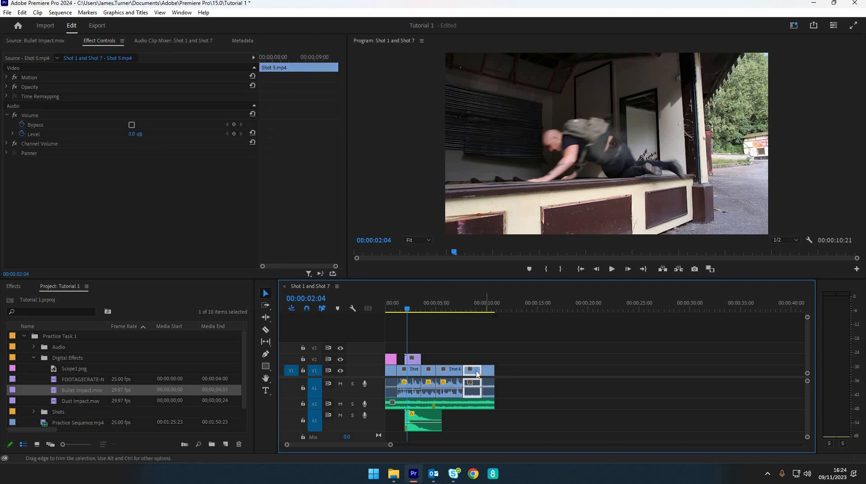
click(412, 361)
click(417, 370)
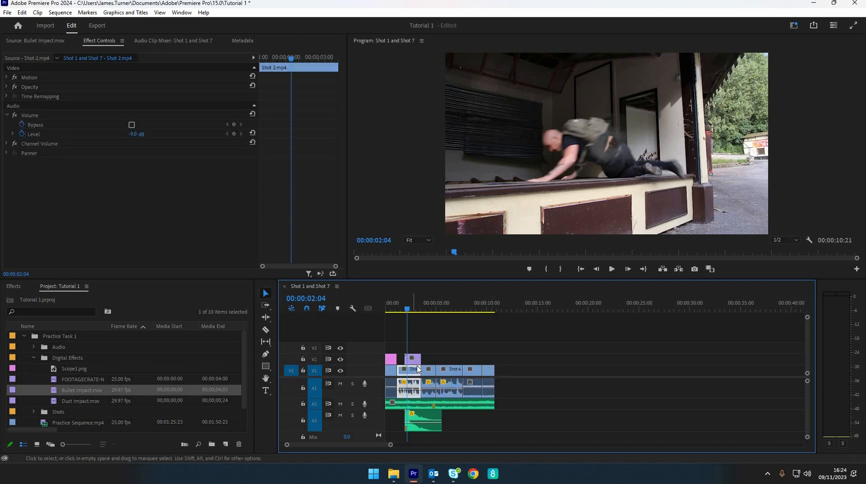
click(417, 365)
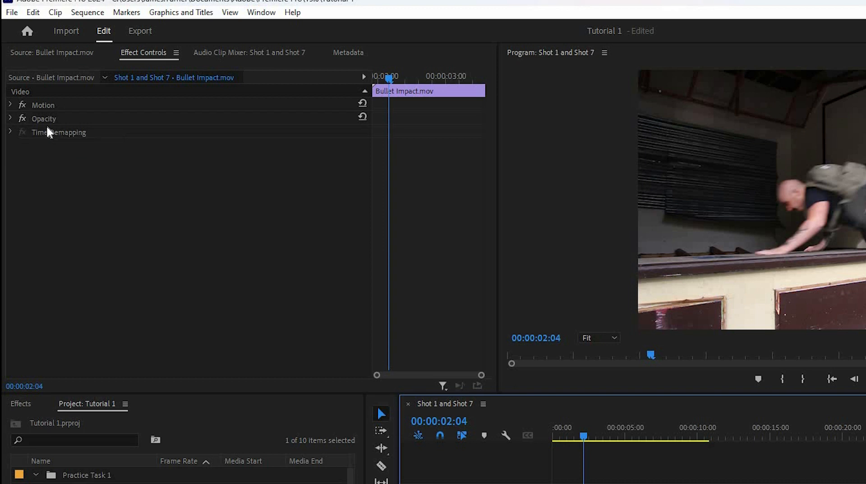
click(10, 106)
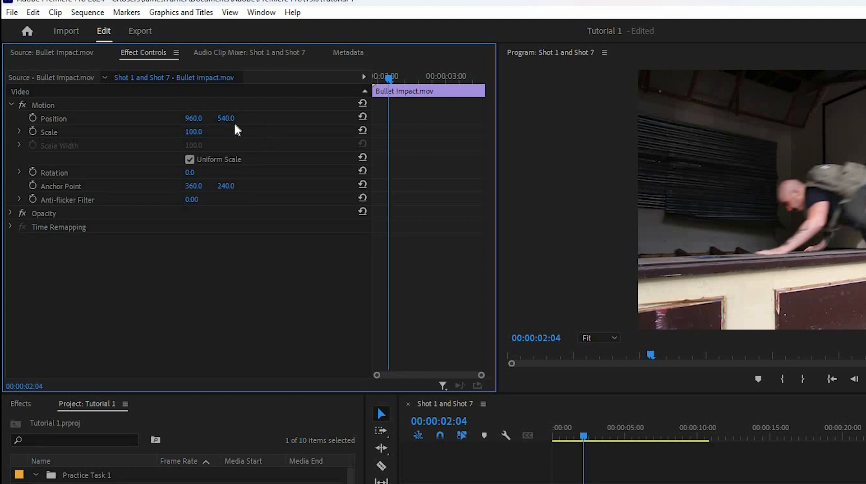
Set the Bullet Impact overlay's position to 540.0, 825.0 and its scale to 107.0.
mouse_move(226, 119)
mouse_down()
mouse_move(251, 120)
mouse_move(231, 111)
mouse_up()
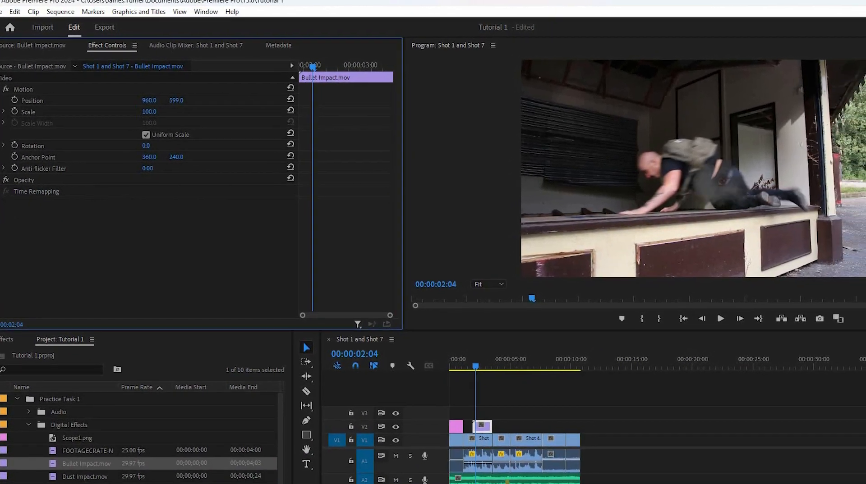
drag(176, 100, 224, 100)
drag(160, 94, 142, 106)
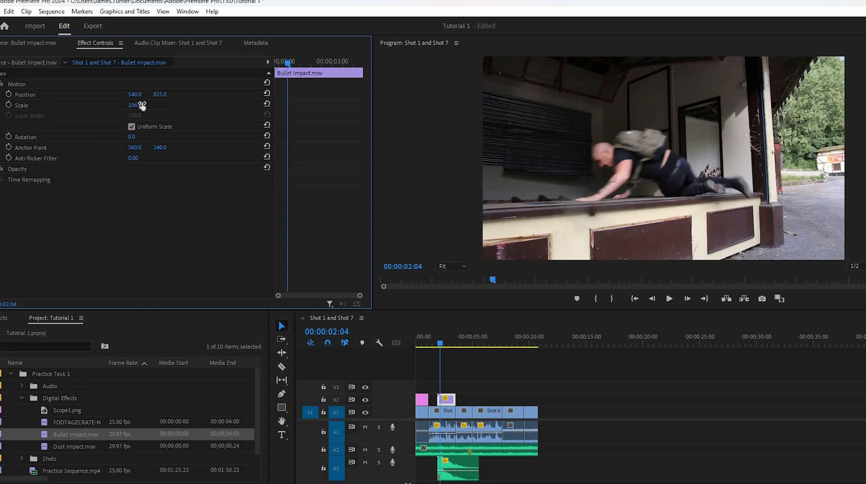
Reposition and enlarge the Bullet Impact overlay directly in the preview, to about position 443.5, 894.7 and scale 124.9.
click(20, 86)
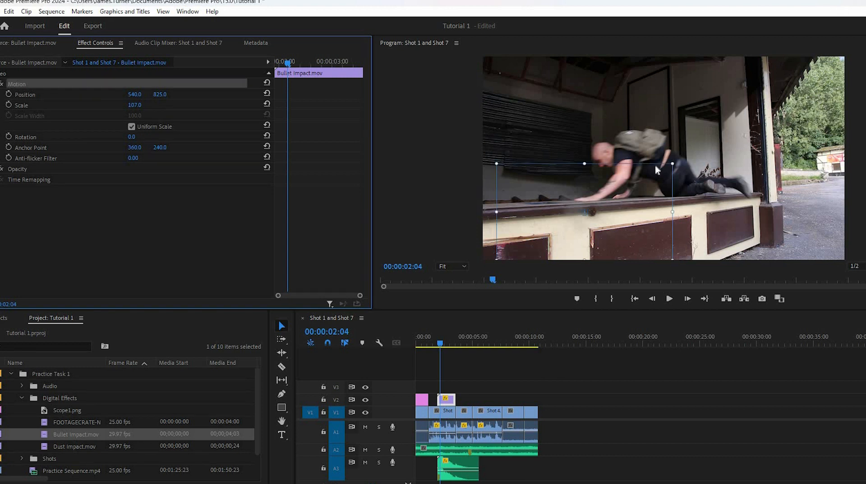
drag(587, 225, 689, 135)
drag(626, 239, 609, 214)
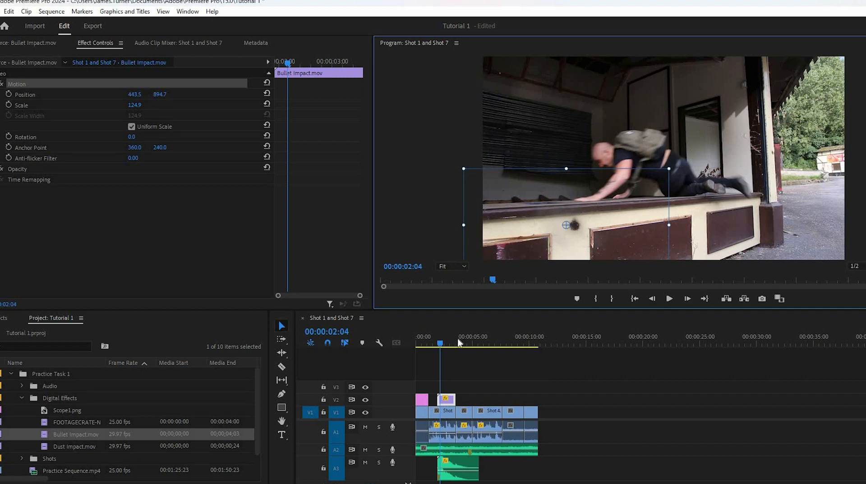
Play and scrub through the second shot to examine the bullet hole, park the playhead at 00:00:02:21 and deselect the clip.
click(435, 343)
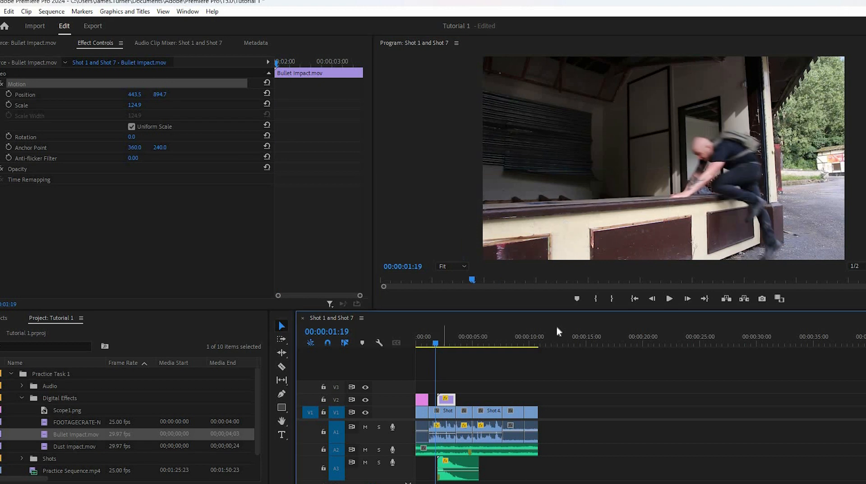
key(space)
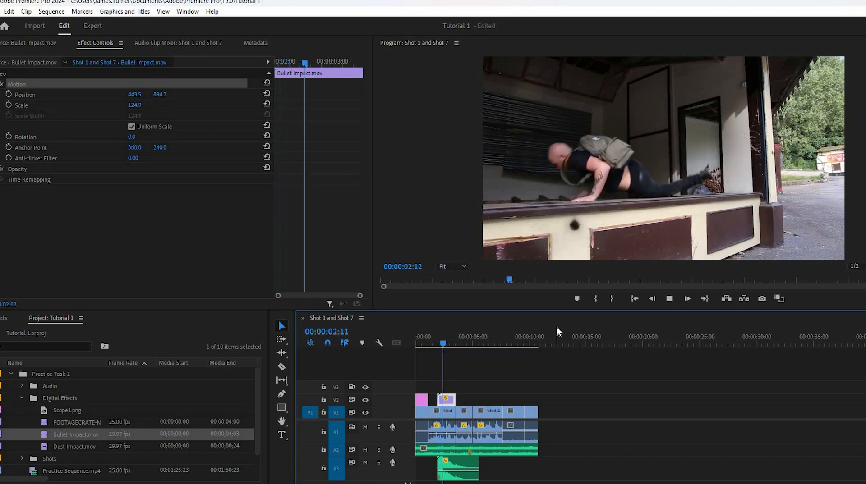
key(space)
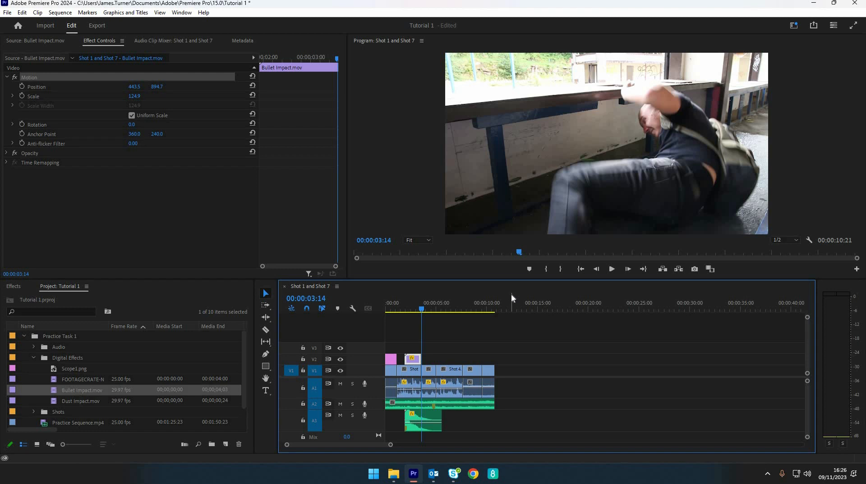
click(406, 310)
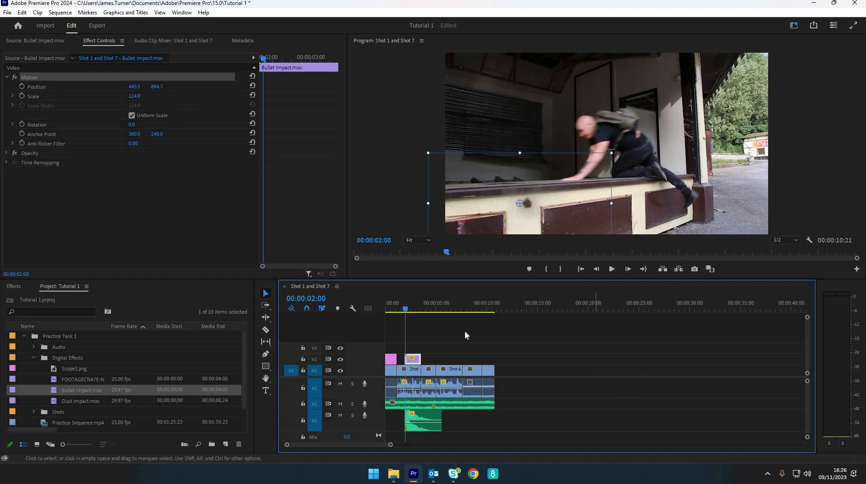
click(454, 310)
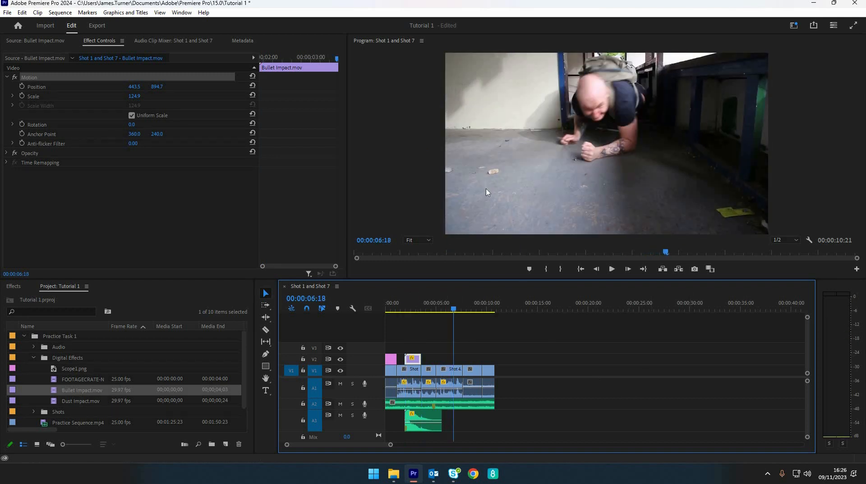
click(413, 305)
mouse_move(412, 305)
mouse_down()
mouse_move(423, 308)
mouse_move(415, 308)
mouse_up()
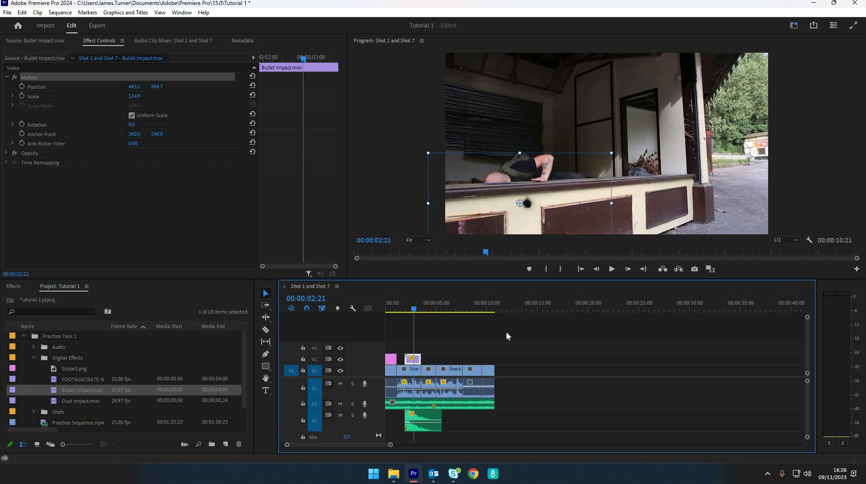
click(456, 345)
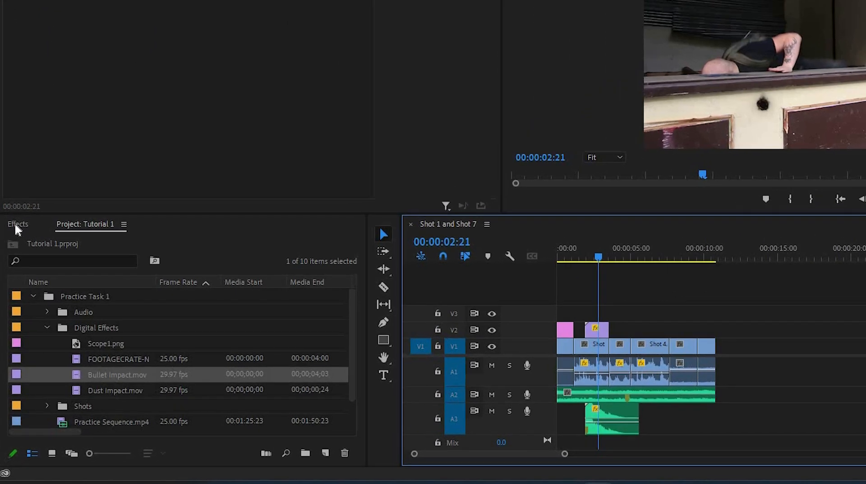
Apply the Warp Stabilizer effect from the Distort video effects to Shot 2.mp4 on V1.
click(17, 225)
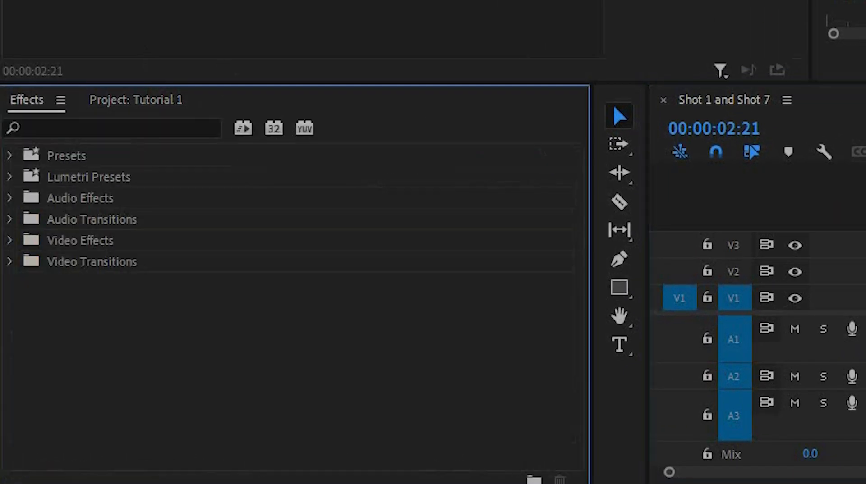
key(alt+w)
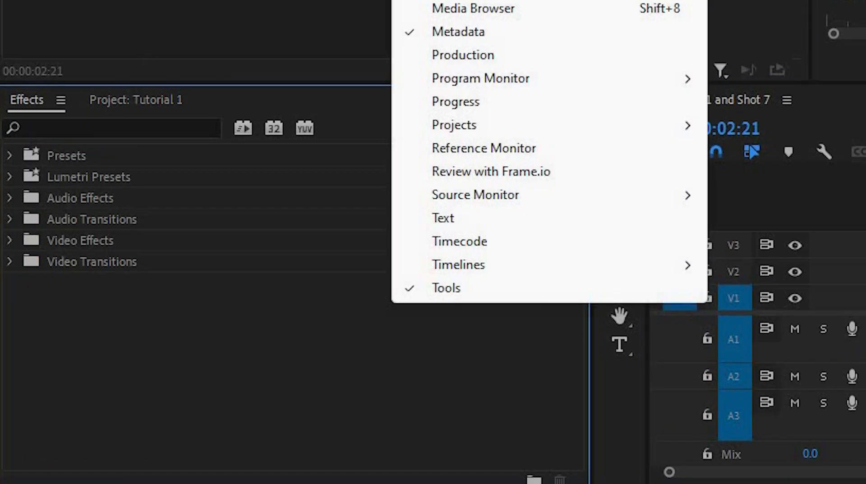
key(Escape)
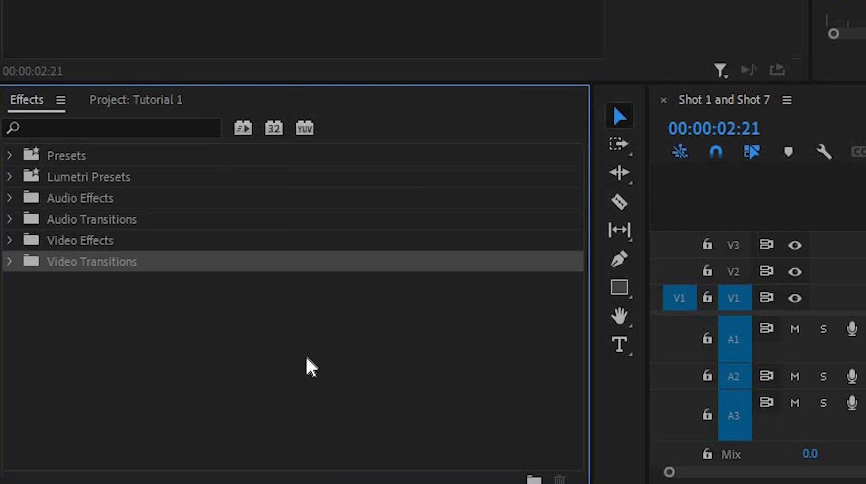
mouse_move(31, 82)
click(10, 240)
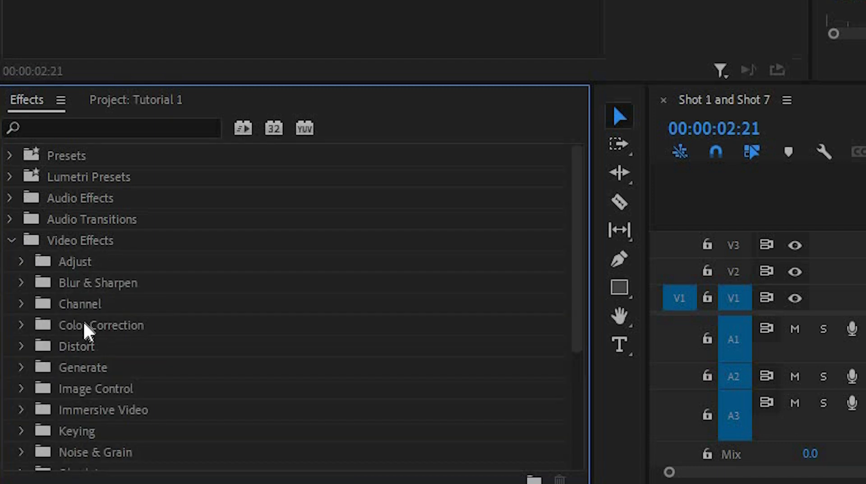
scroll(105, 318, down, 2)
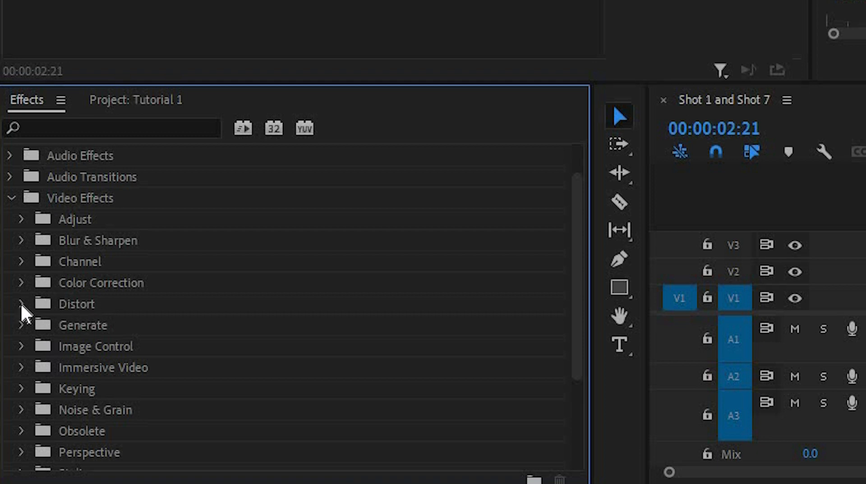
click(119, 298)
scroll(67, 397, down, 2)
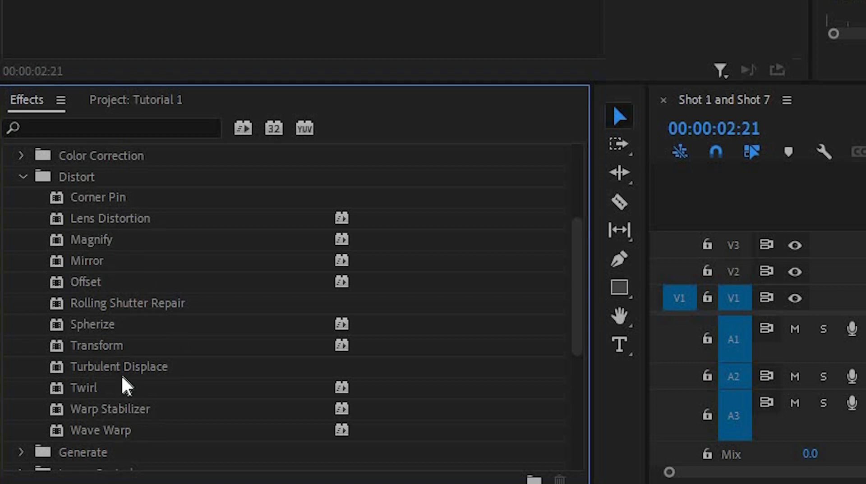
click(125, 415)
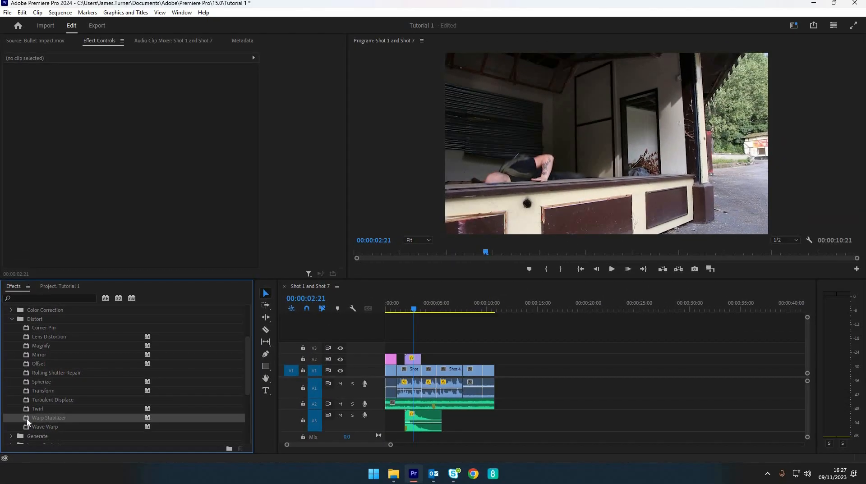
drag(27, 418, 414, 373)
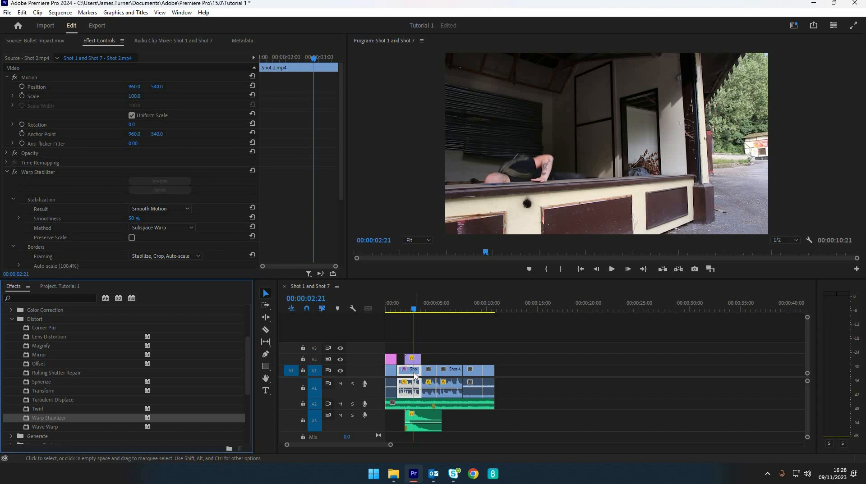
Set the Warp Stabilizer result on Shot 2.mp4 to No Motion and play the shot back from 00:00:01:22.
click(7, 78)
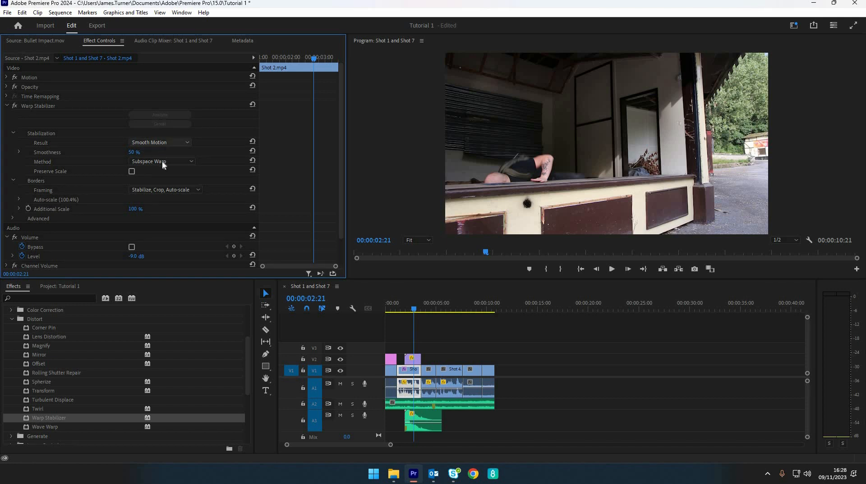
click(160, 143)
click(149, 152)
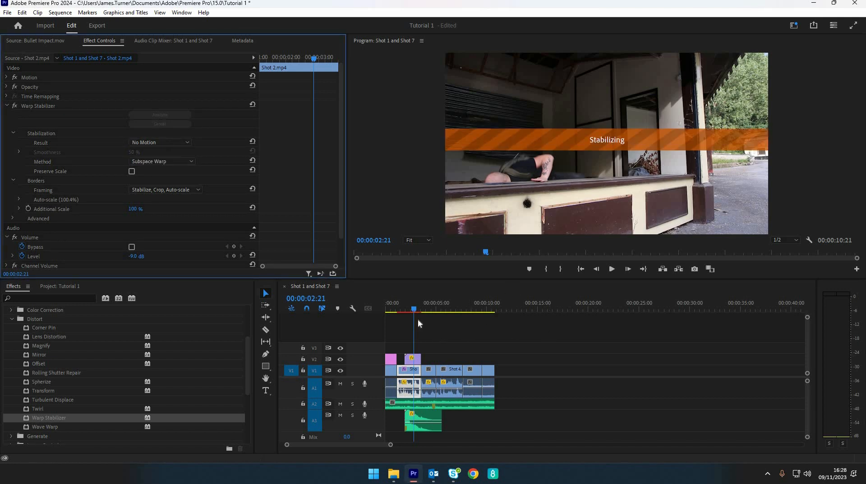
click(404, 310)
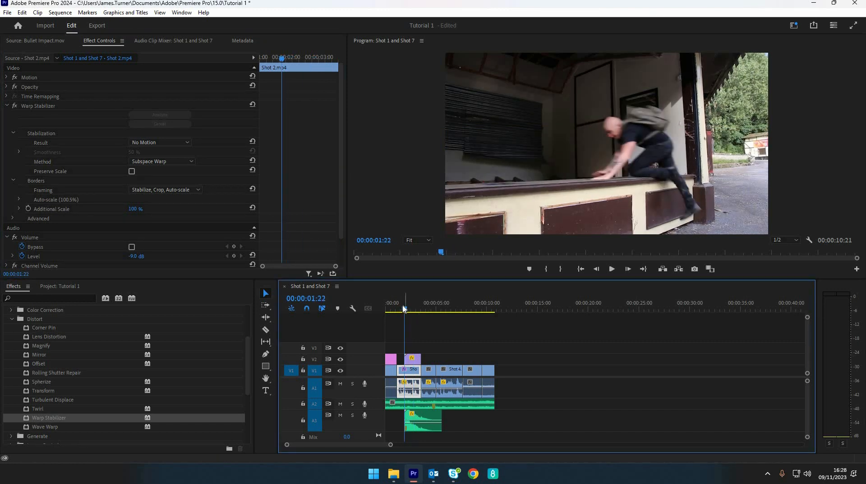
key(space)
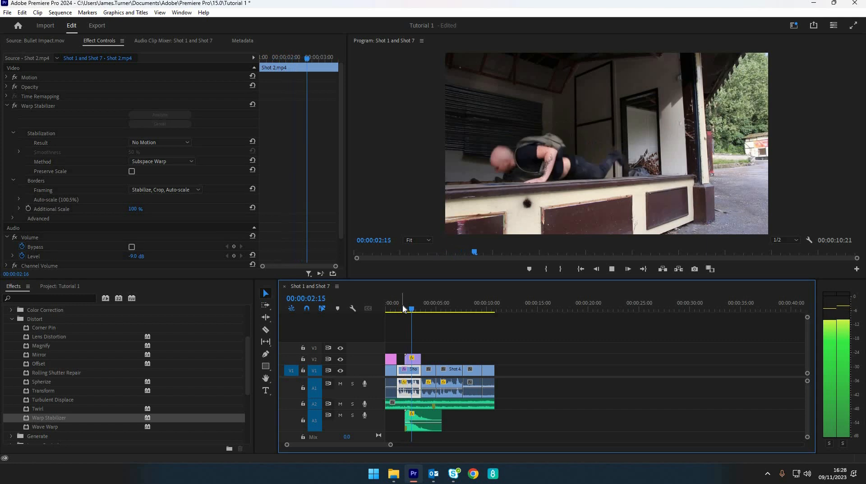
key(space)
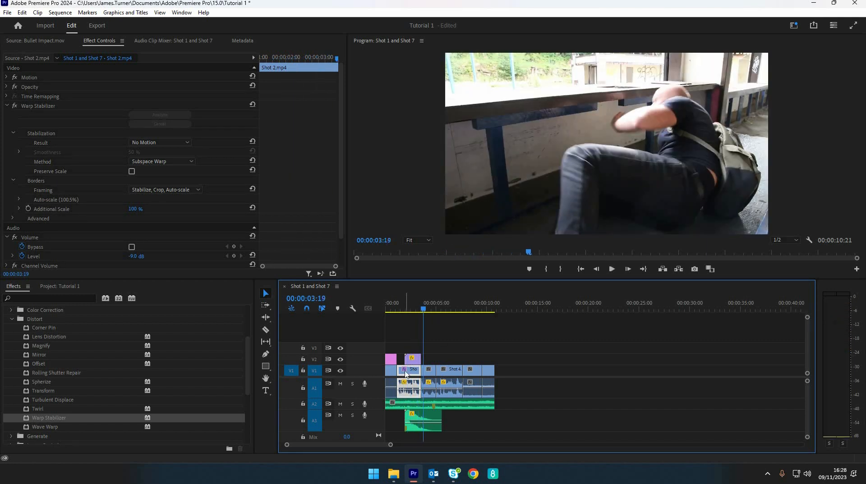
Park the playhead at 00:00:08:22 and apply the Lumetri Color effect from Color Correction to Shot 5.mp4.
click(12, 319)
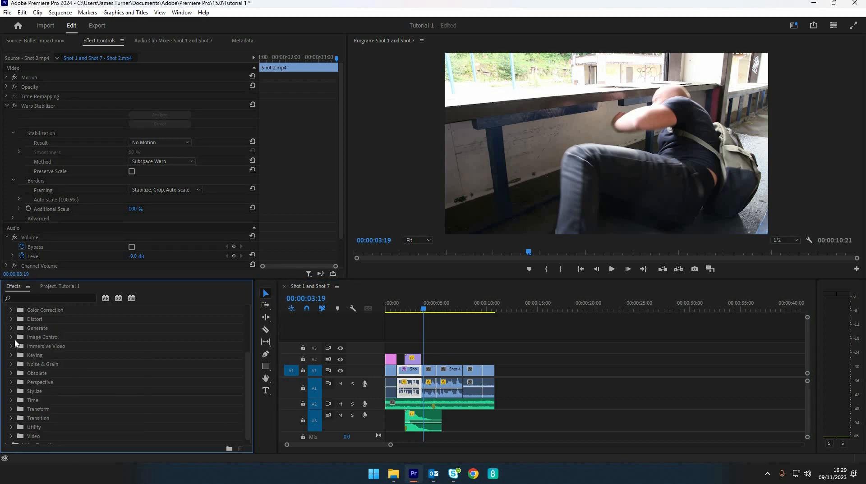
scroll(15, 344, up, 5)
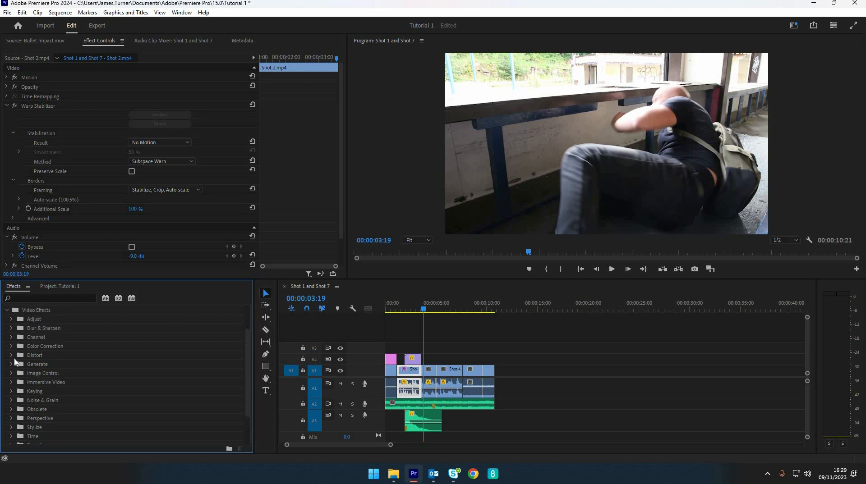
click(12, 356)
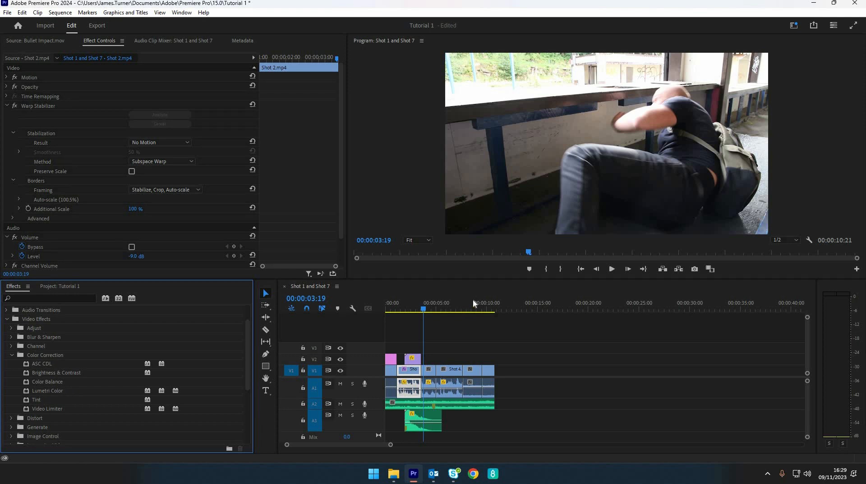
drag(431, 310, 475, 314)
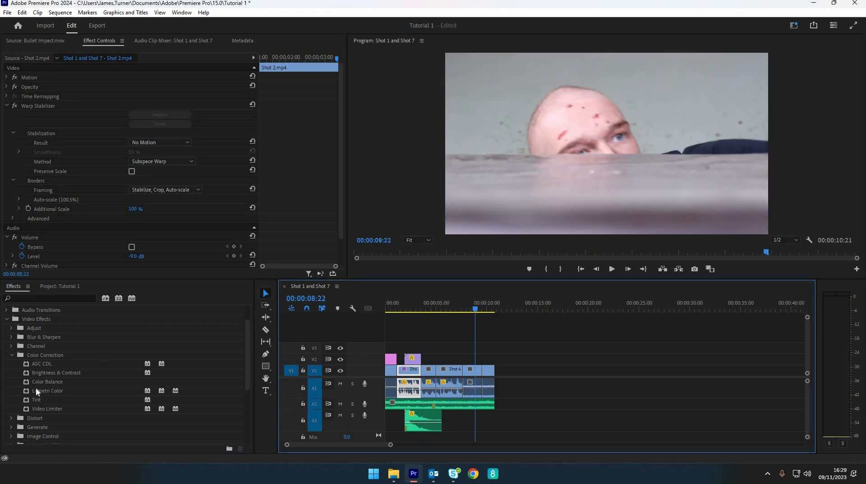
drag(40, 392, 488, 370)
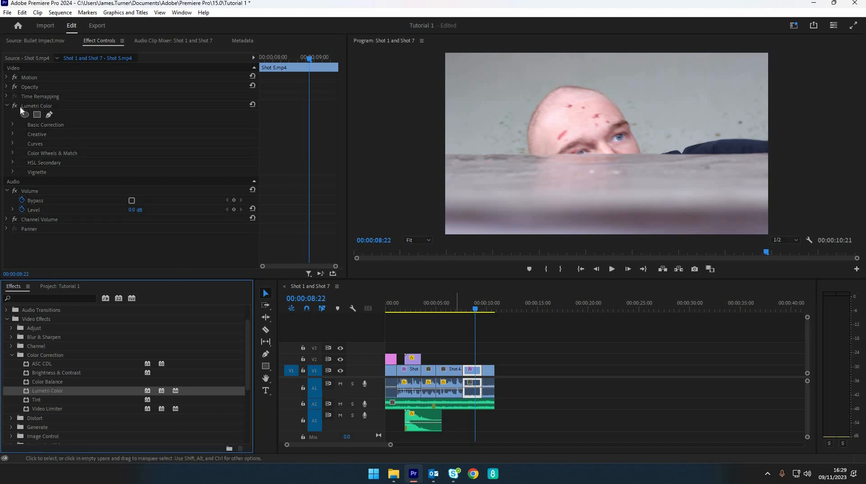
Set the Lumetri Color Basic Correction temperature on Shot 5.mp4 to -80, trying a warm 143 first.
click(456, 372)
click(471, 374)
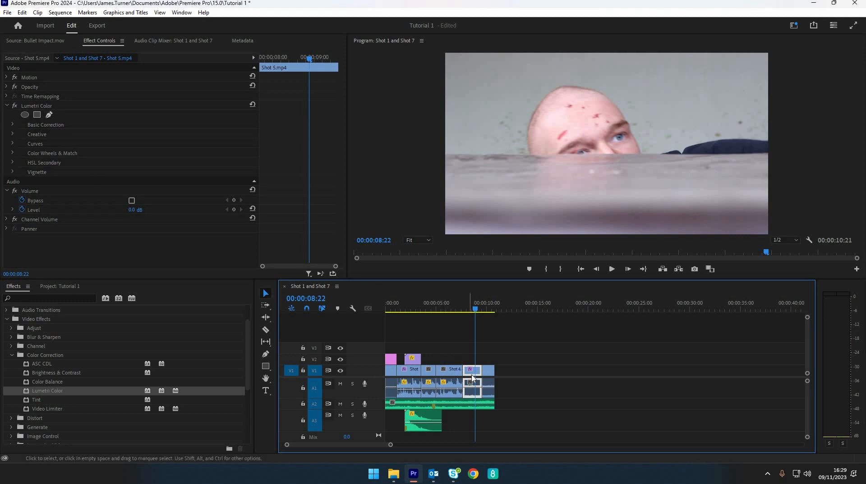
click(13, 125)
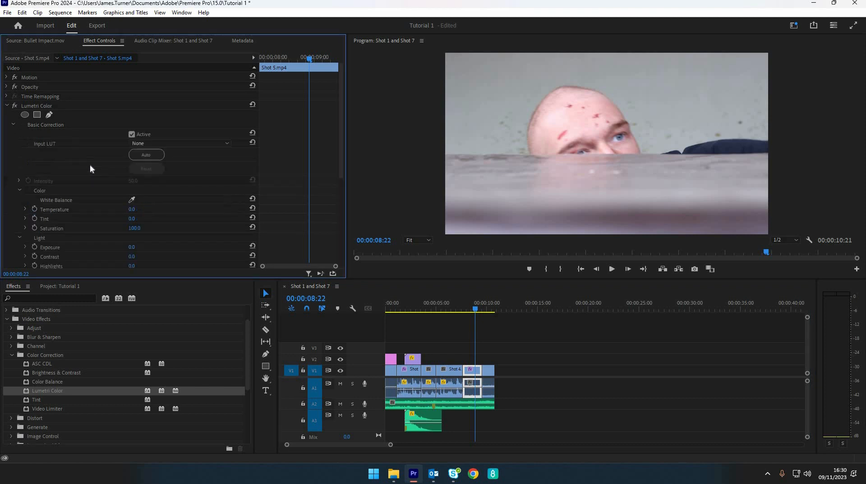
scroll(91, 169, down, 3)
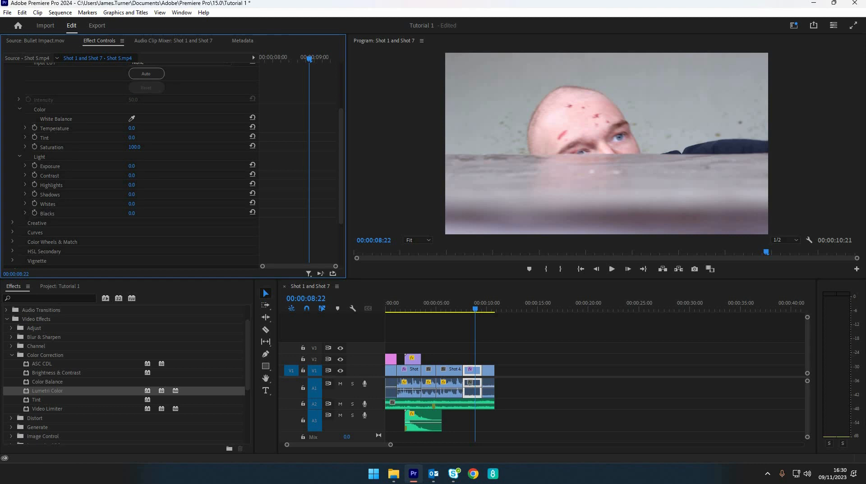
drag(131, 128, 176, 128)
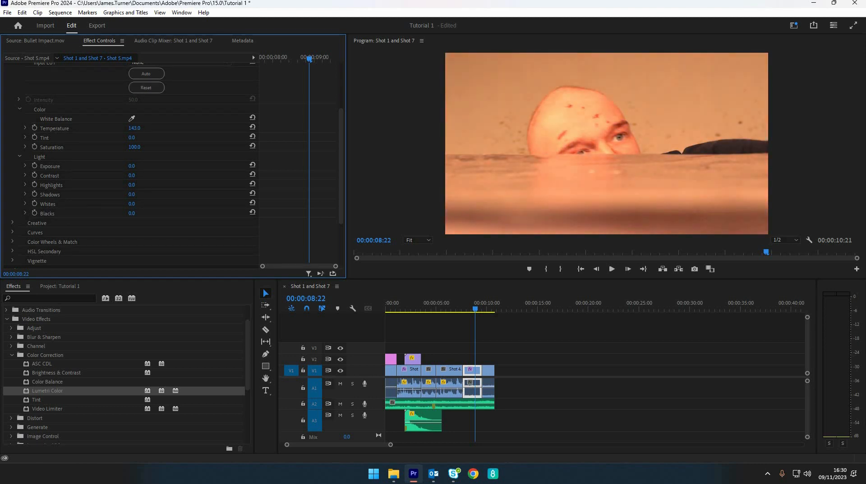
drag(134, 128, 95, 128)
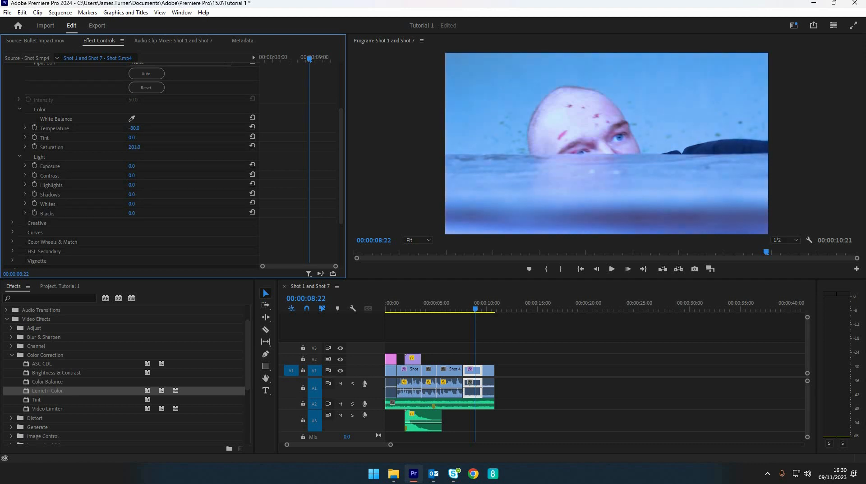
Set Shot 5.mp4's Basic Correction saturation to 39, whites to 37 and blacks to -2.
mouse_move(134, 147)
mouse_down()
mouse_move(153, 147)
mouse_move(117, 147)
mouse_up()
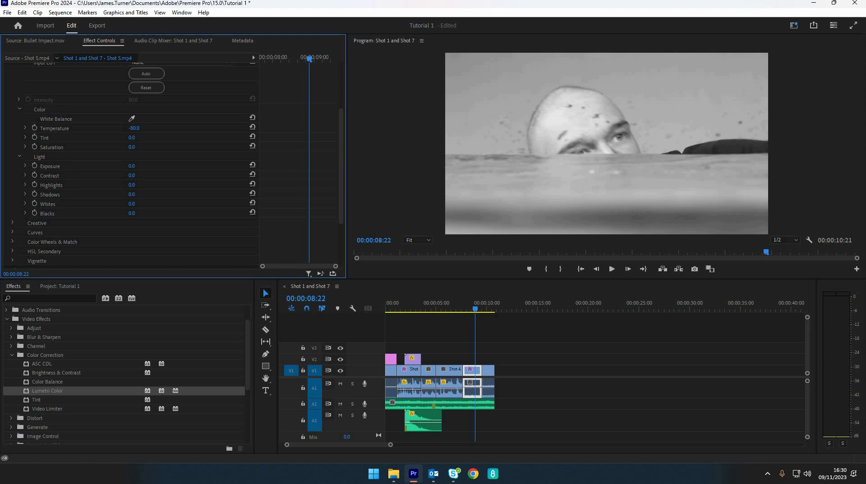
mouse_move(131, 147)
mouse_down()
mouse_move(140, 147)
mouse_move(132, 147)
mouse_up()
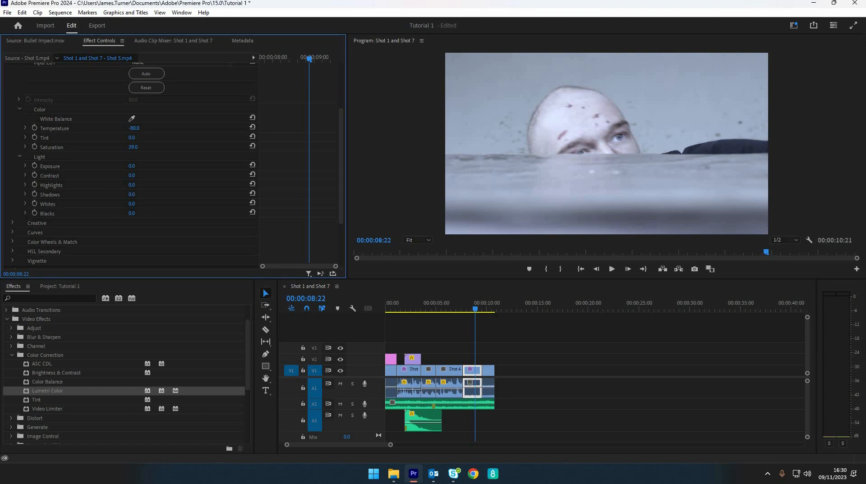
mouse_move(131, 214)
mouse_down()
mouse_move(122, 214)
mouse_move(137, 204)
mouse_up()
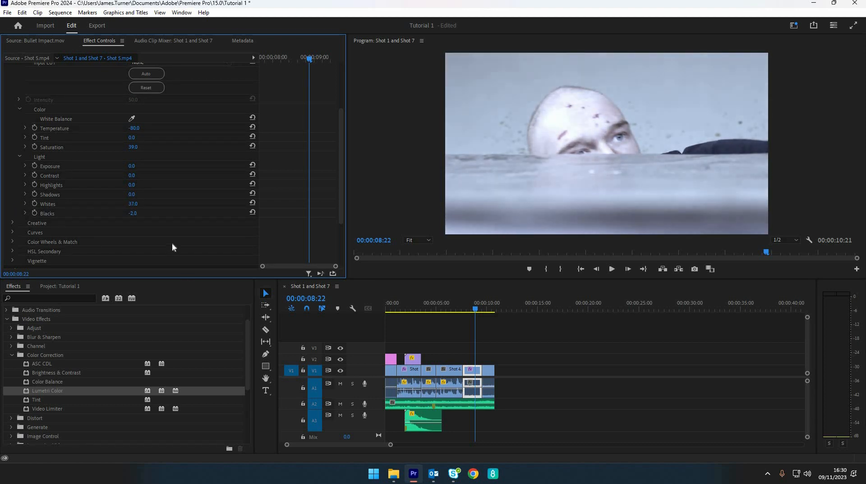
Try a green-cyan Shadow Tint in the Creative section of Lumetri Color on Shot 5.mp4.
click(12, 223)
scroll(85, 177, down, 3)
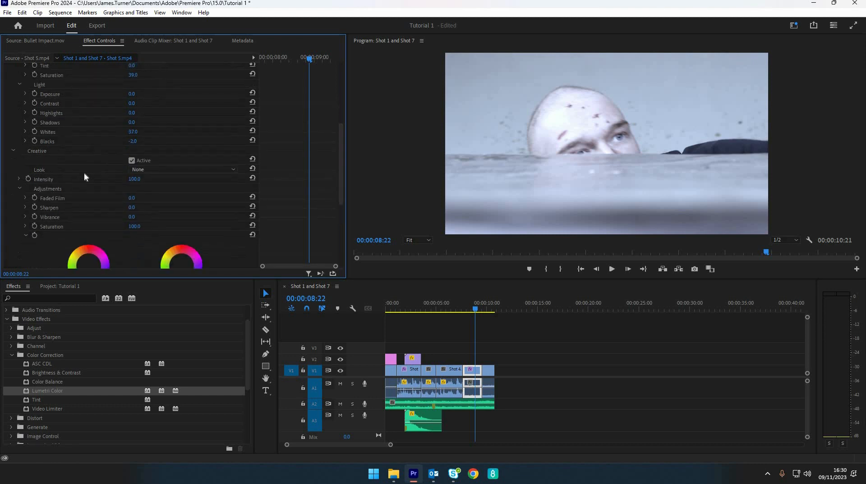
scroll(84, 176, down, 5)
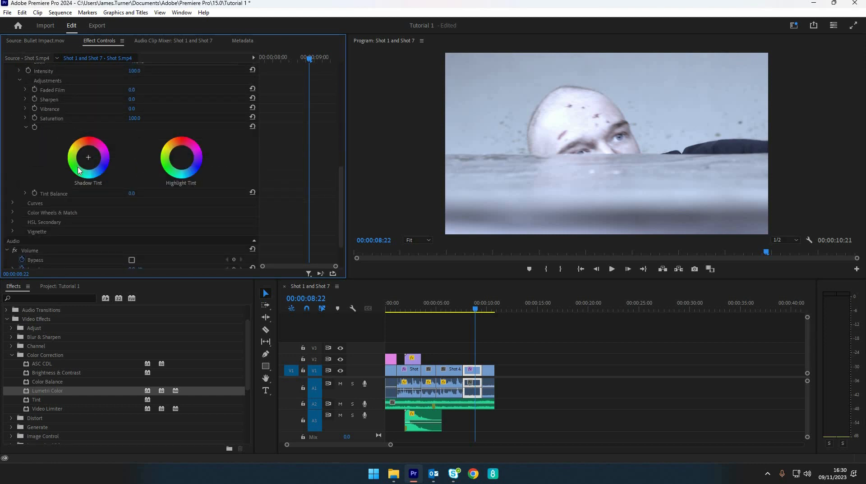
drag(78, 169, 80, 174)
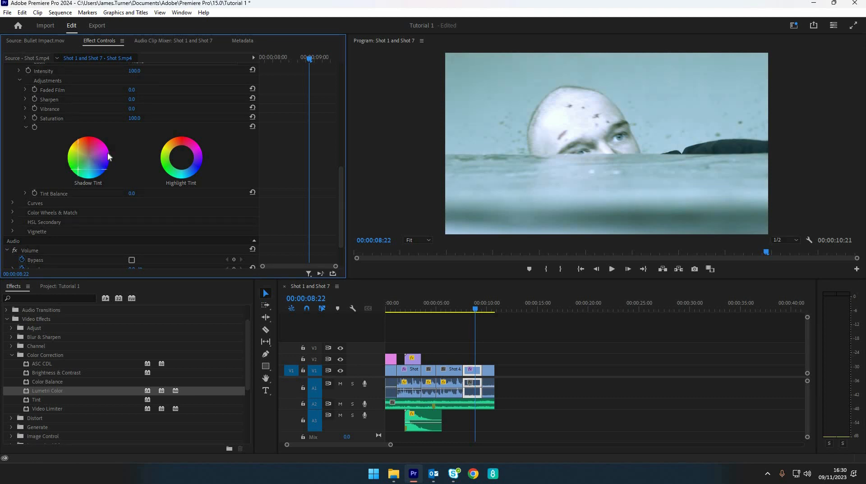
Set the Basic Correction saturation of Shot 5.mp4 to 0 and reset the Creative tint wheels.
scroll(15, 158, up, 5)
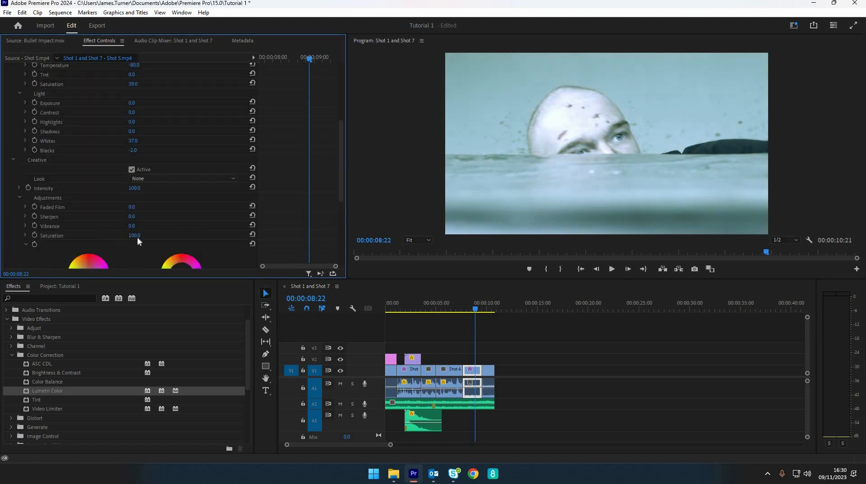
scroll(164, 215, up, 6)
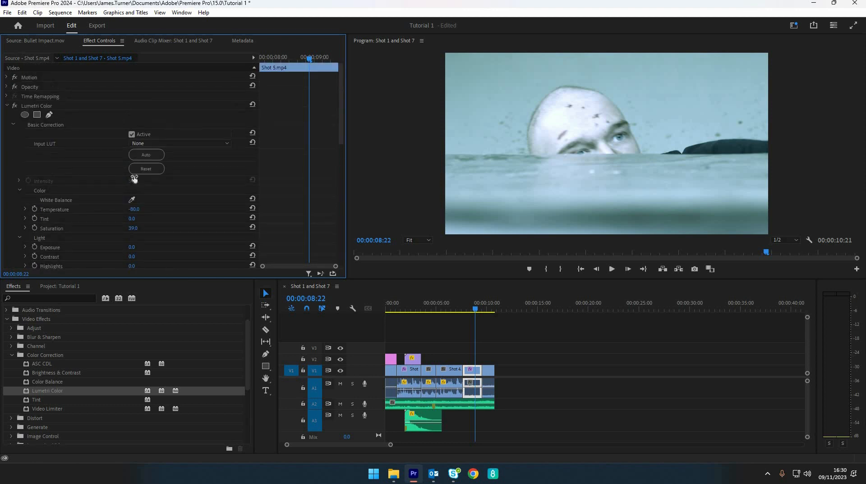
scroll(133, 179, down, 2)
drag(132, 174, 115, 174)
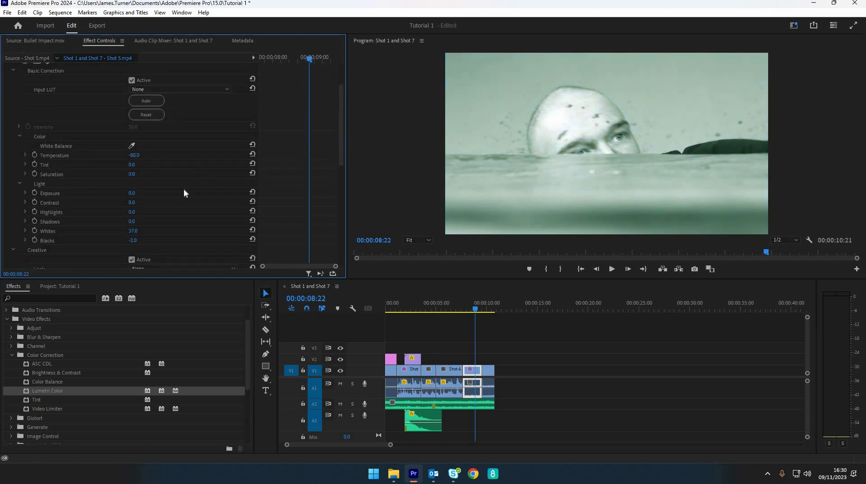
scroll(264, 151, down, 7)
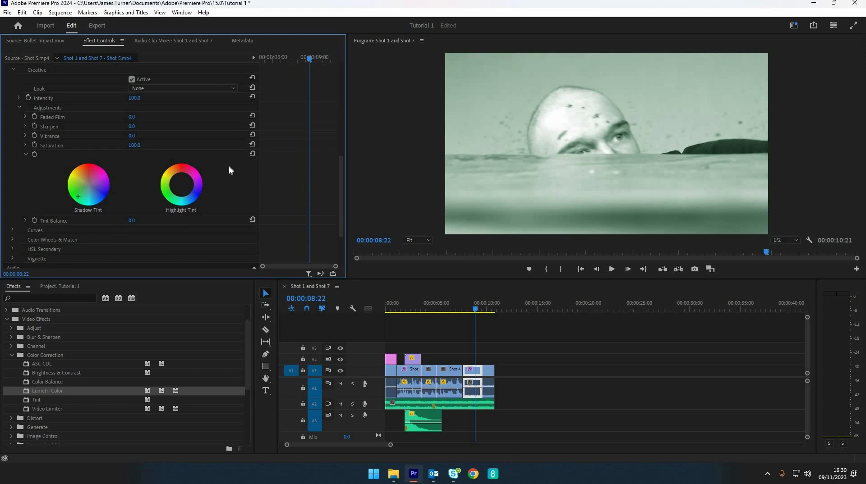
click(253, 153)
Set Shot 5.mp4's exposure to -0.1, contrast 86, highlights -45, shadows -74 and blacks 86, then compare with Shot 4.mp4 and park at 00:00:08:22.
scroll(156, 181, up, 5)
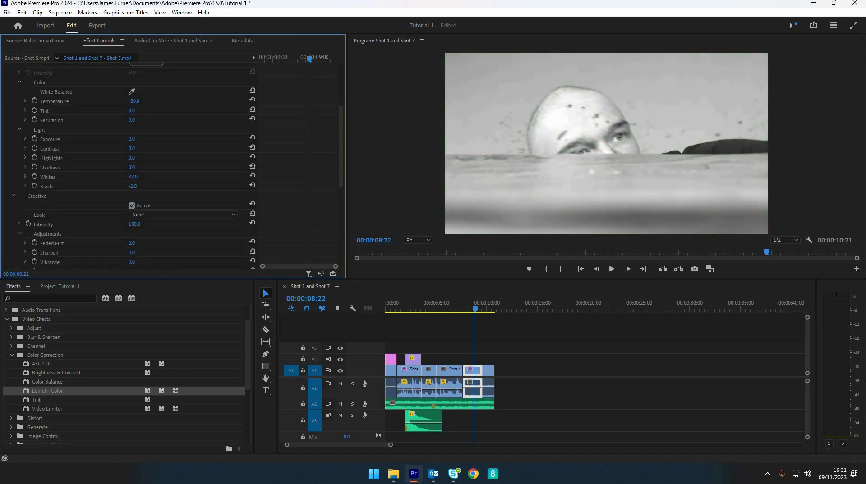
drag(132, 168, 139, 139)
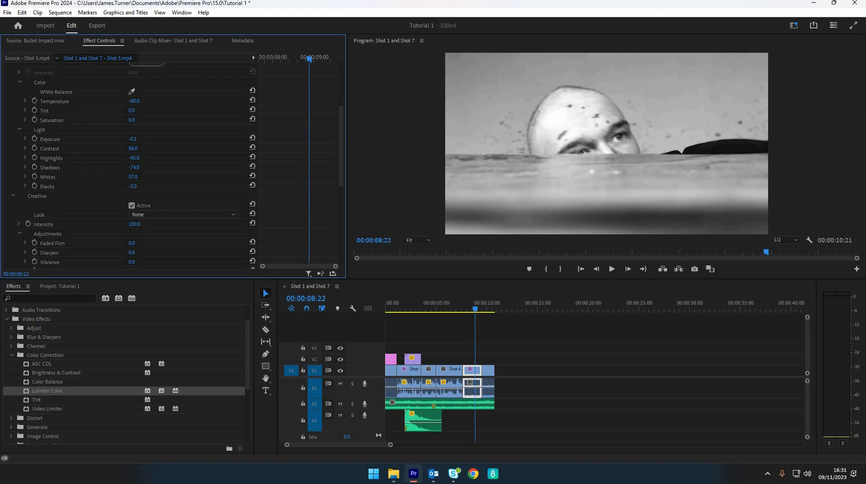
drag(132, 186, 484, 314)
drag(477, 304, 454, 307)
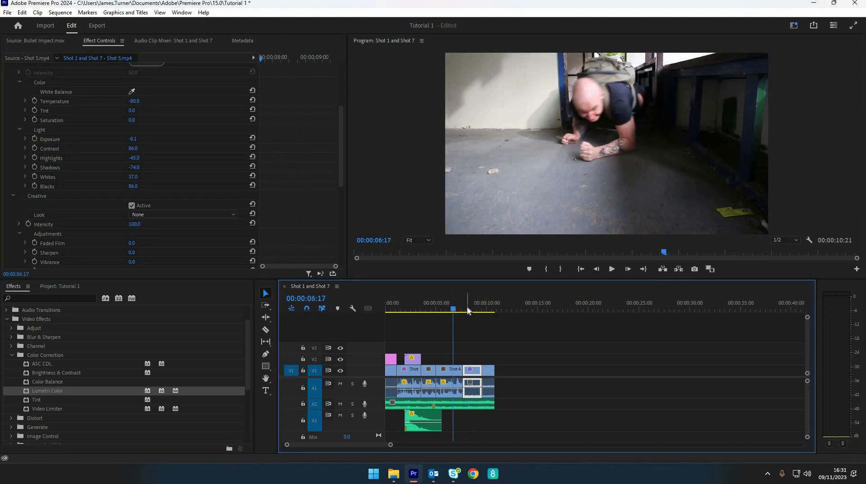
click(469, 309)
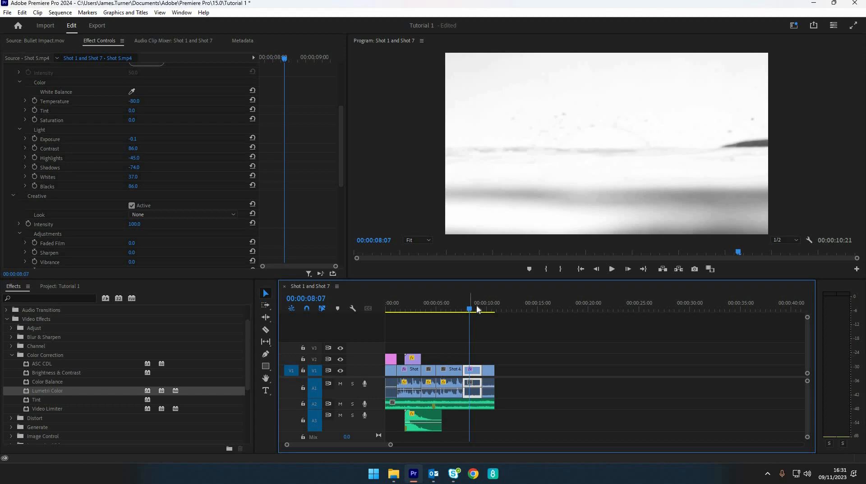
click(477, 305)
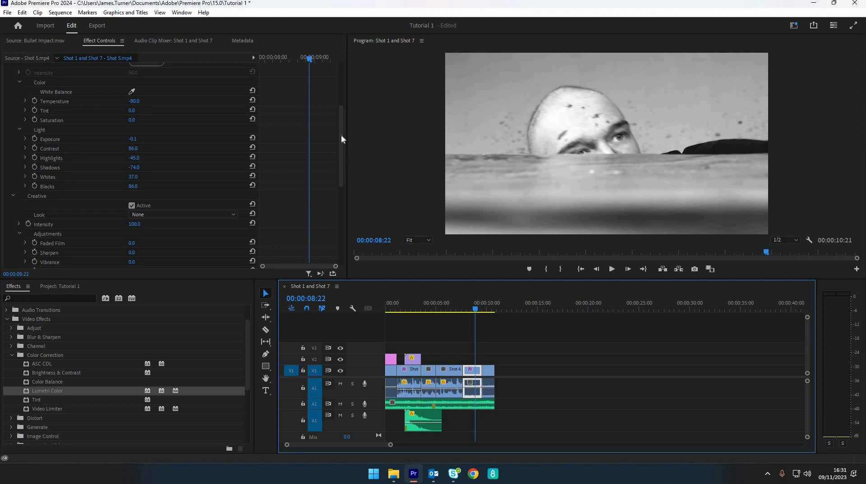
Copy the Lumetri Color effect from Shot 5.mp4 and paste it onto Shot 4.mp4.
scroll(20, 101, up, 5)
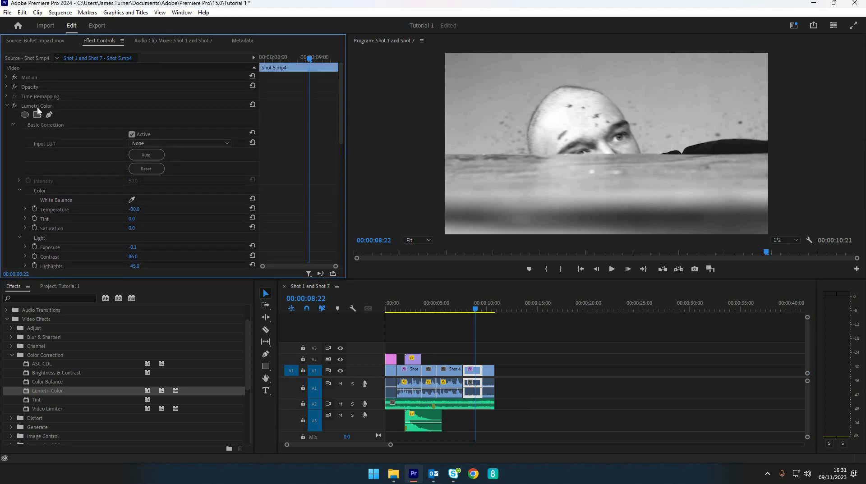
click(37, 106)
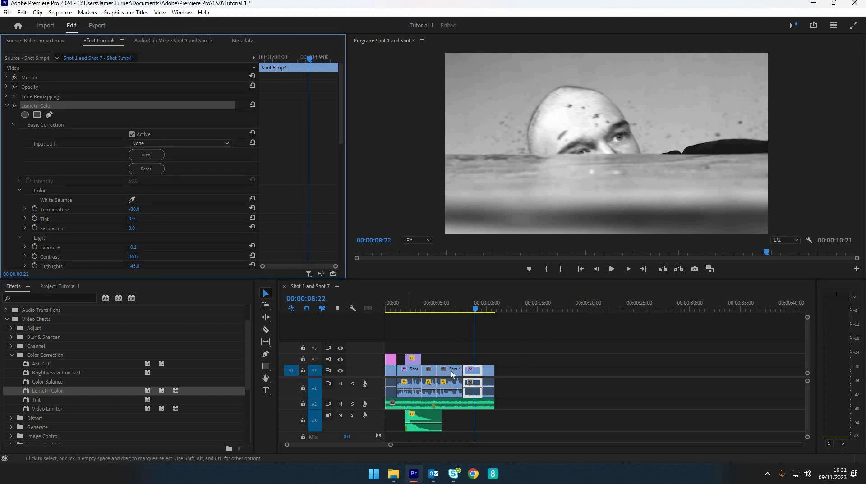
click(453, 309)
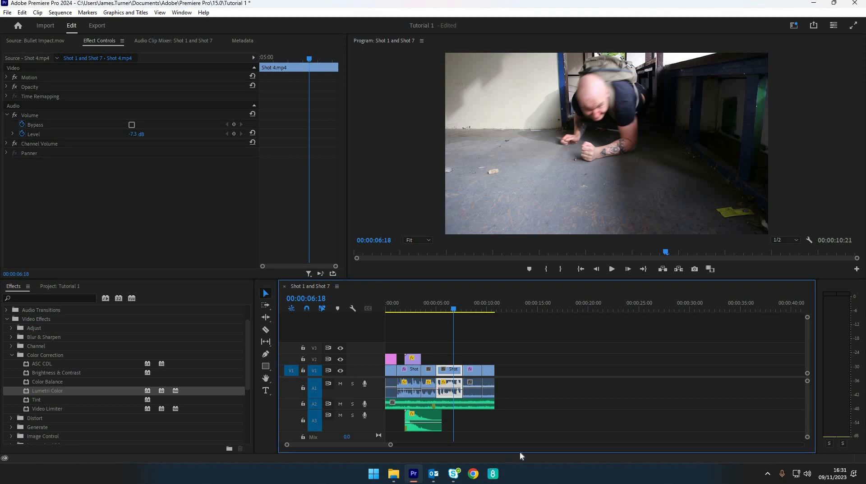
key(ctrl+v)
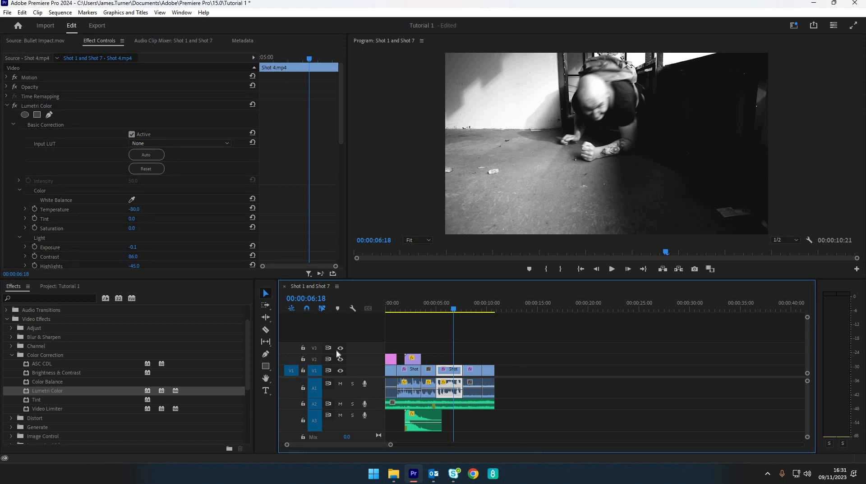
Add the first three V1 clips to the selection, paste the copied Lumetri Color effect onto them and check the frame at 00:00:00:13.
shift+click(427, 374)
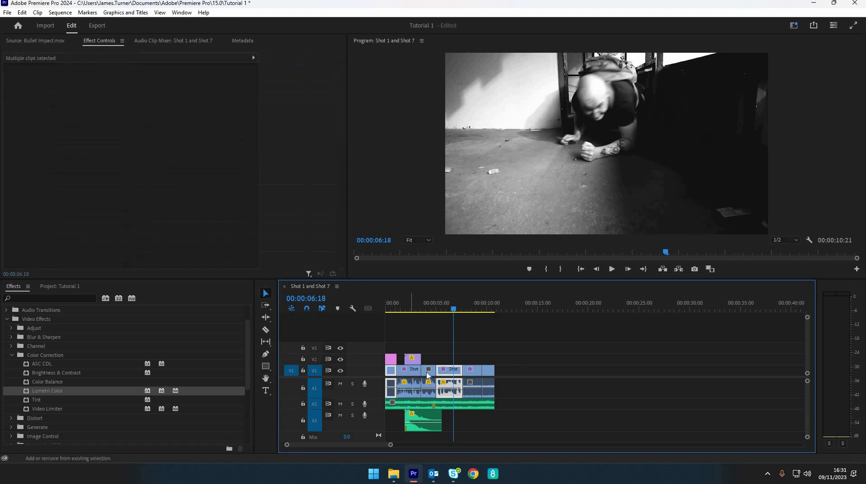
click(432, 310)
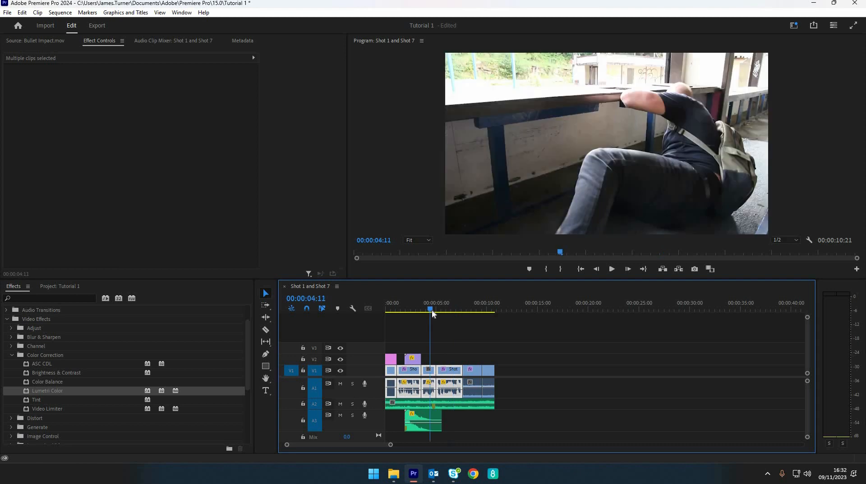
key(ctrl+v)
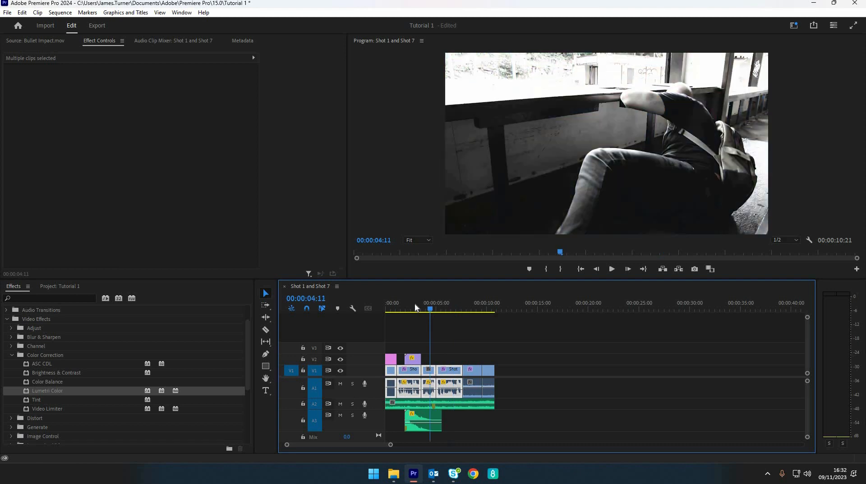
click(392, 300)
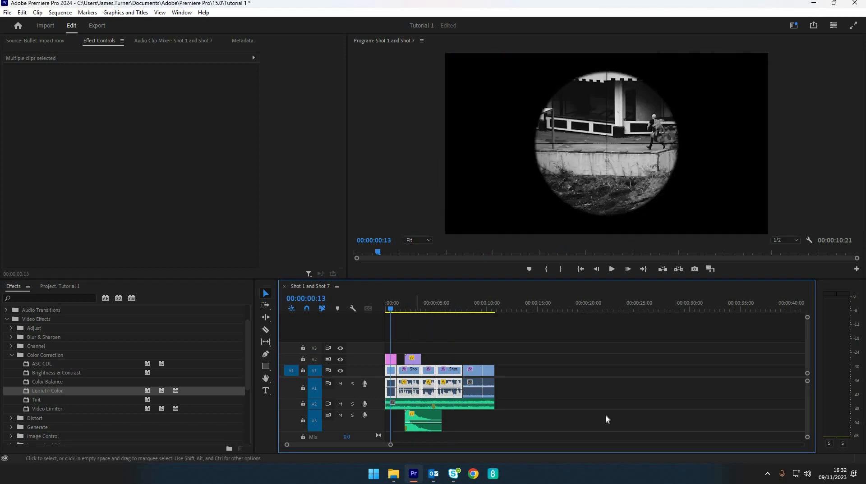
Park the playhead at 00:00:10:10 and paste the copied Lumetri Color effect onto Shot 6.mp4.
click(490, 304)
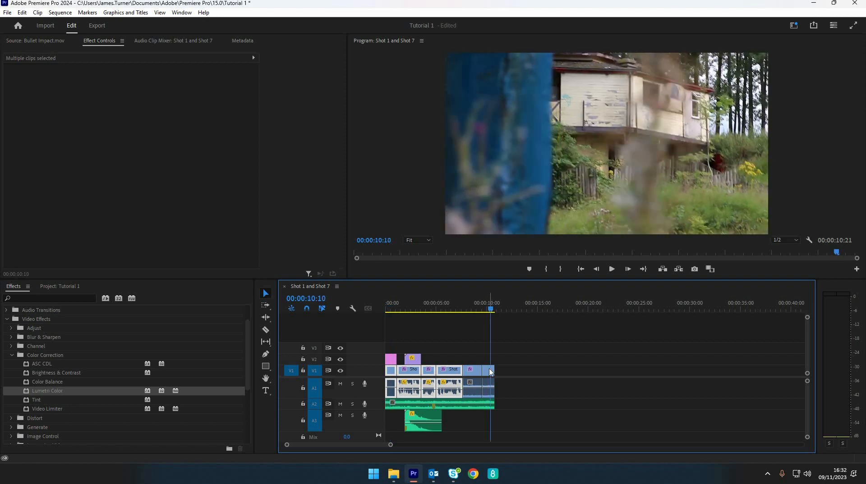
click(491, 370)
key(ctrl+v)
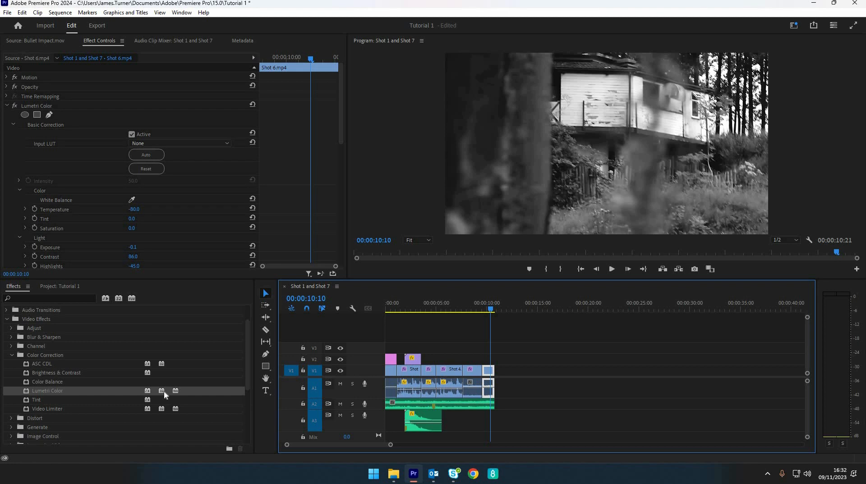
Collapse the Color Correction effects and expand the Transform group of the video effects.
click(12, 356)
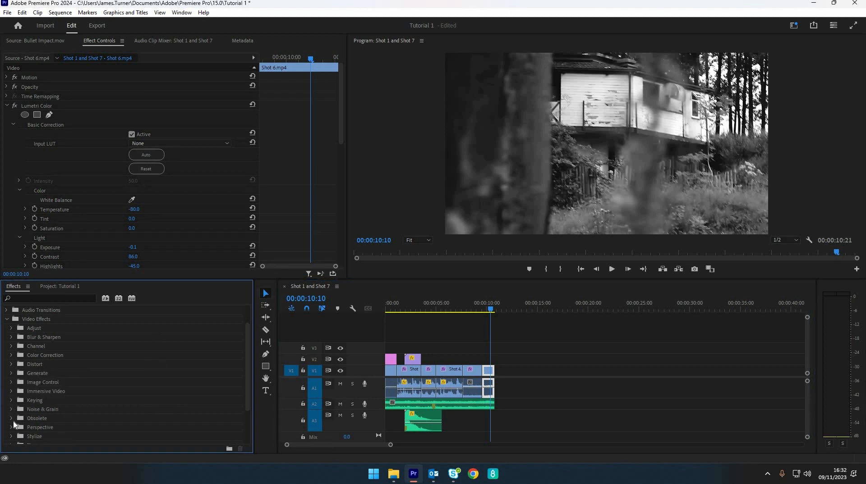
scroll(12, 410, down, 2)
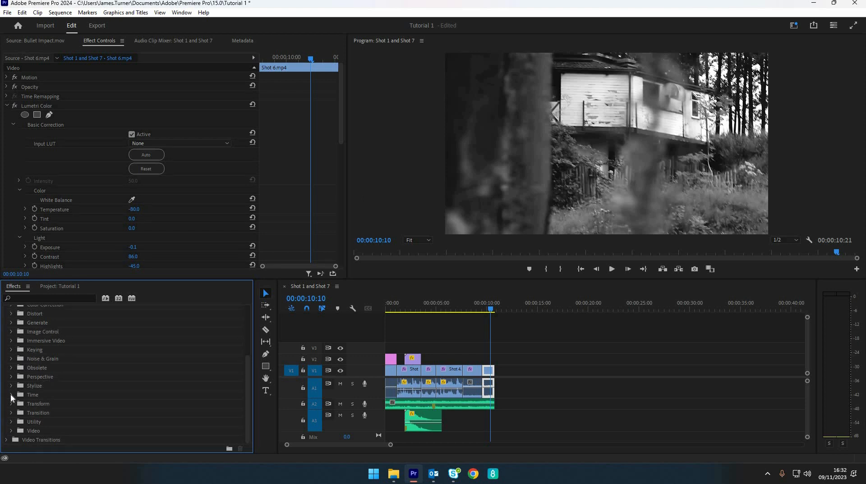
click(12, 404)
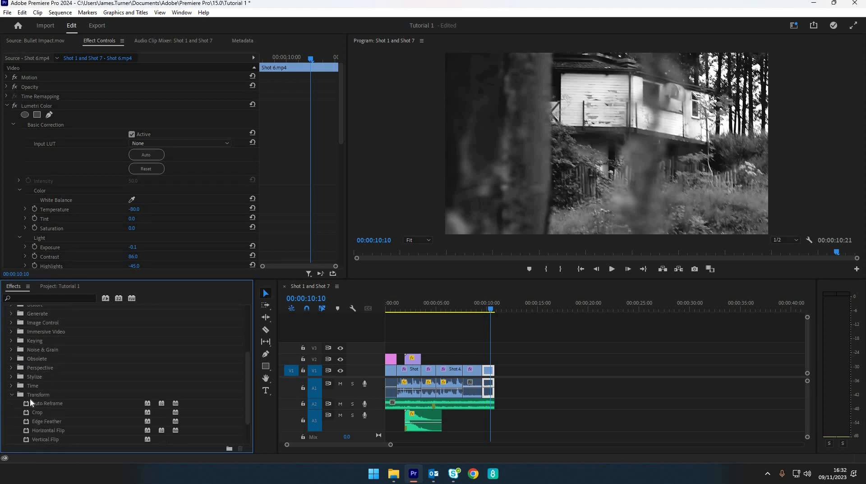
scroll(30, 399, down, 2)
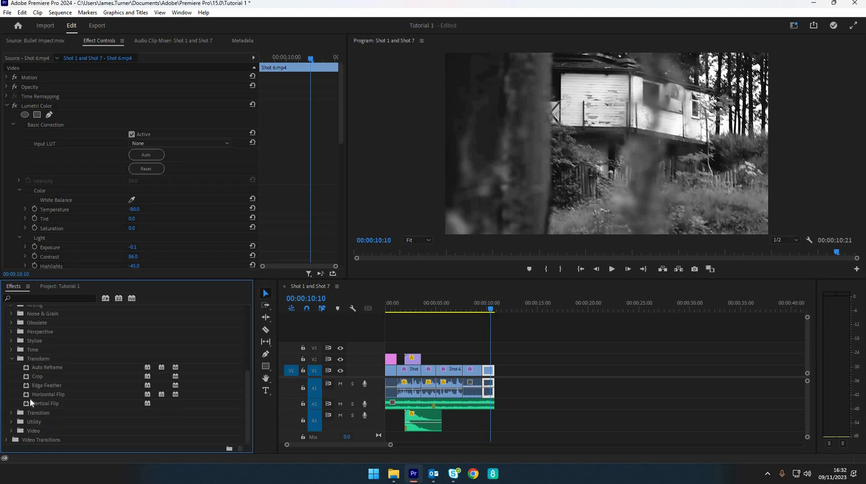